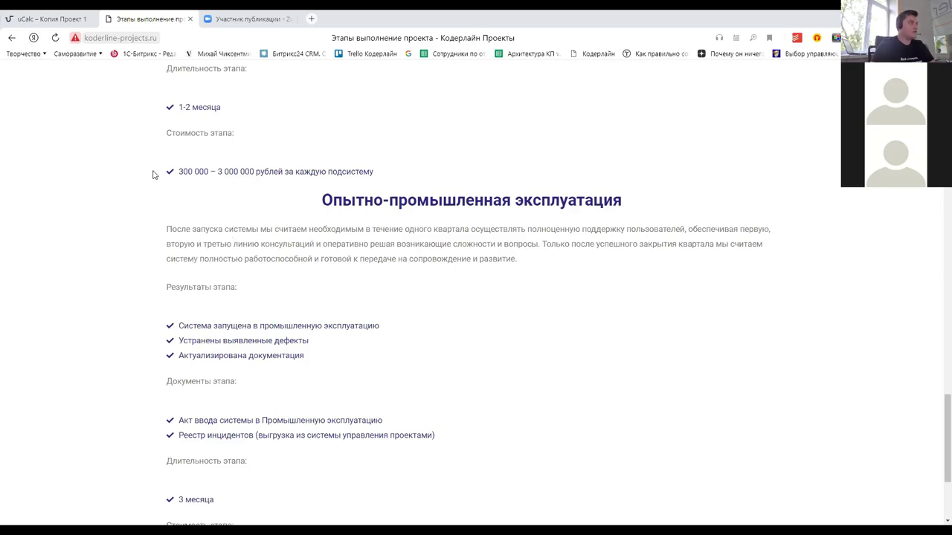
- In the uCalc 1C cost calculator, set «Количество рабочих мест» to 31-50 and «Качество НСИ» to «Нормально, но есть дубли»
{"action": "left_click", "coordinate": [39, 14]}
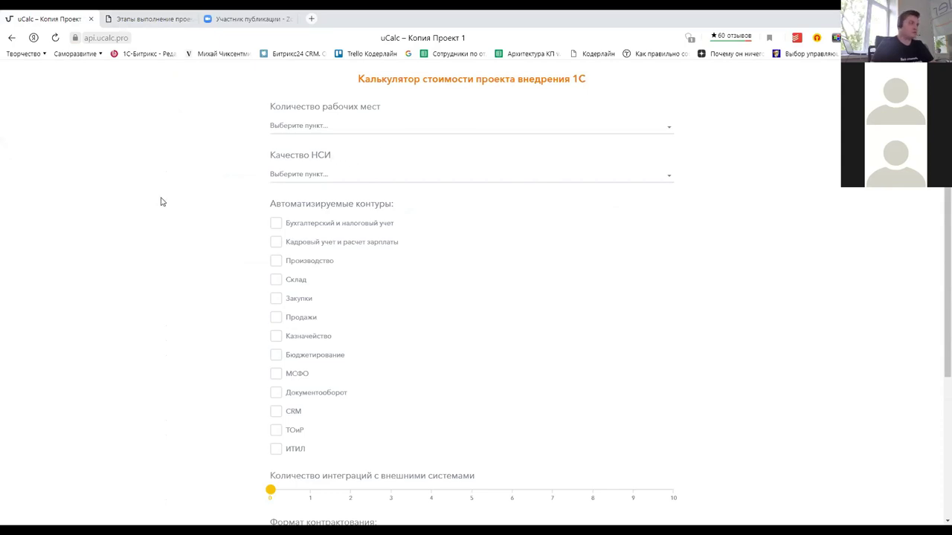
{"action": "left_click", "coordinate": [289, 128]}
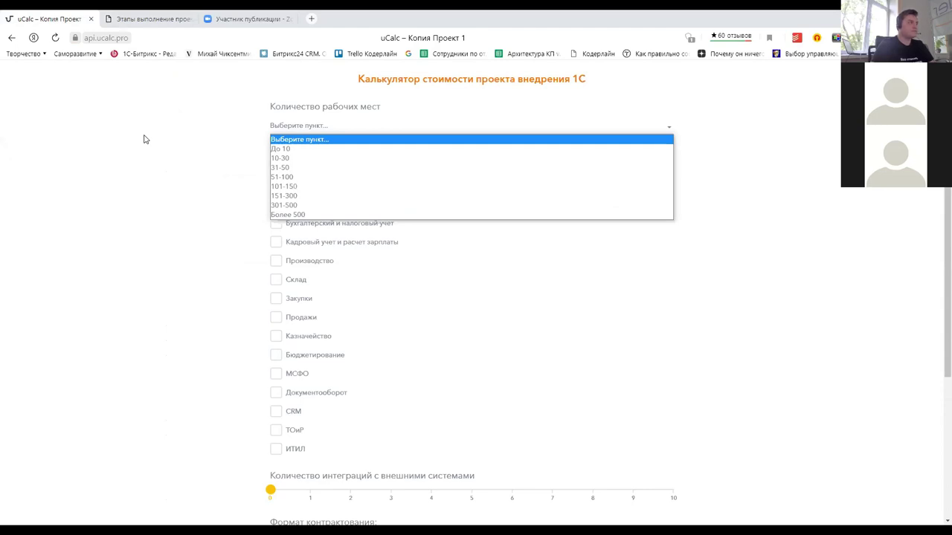
{"action": "left_click", "coordinate": [285, 167]}
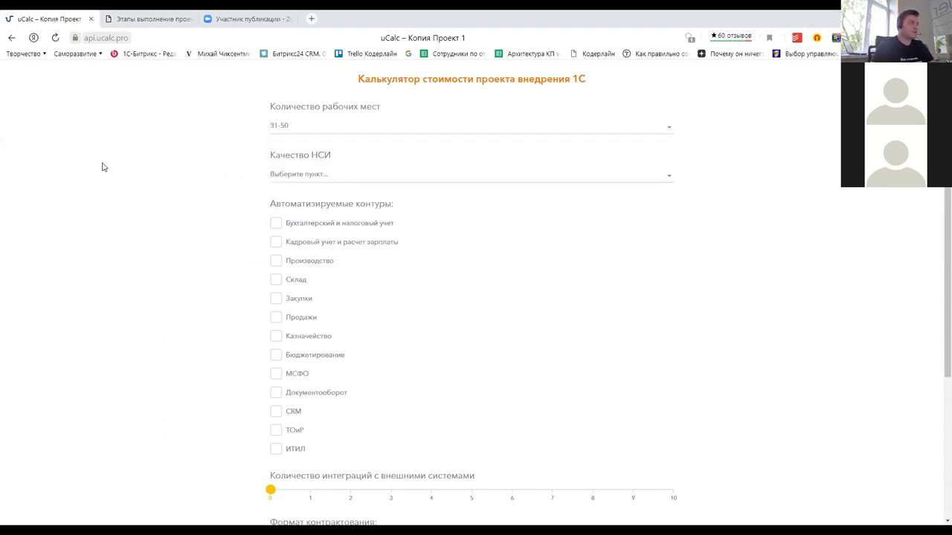
{"action": "left_click", "coordinate": [297, 175]}
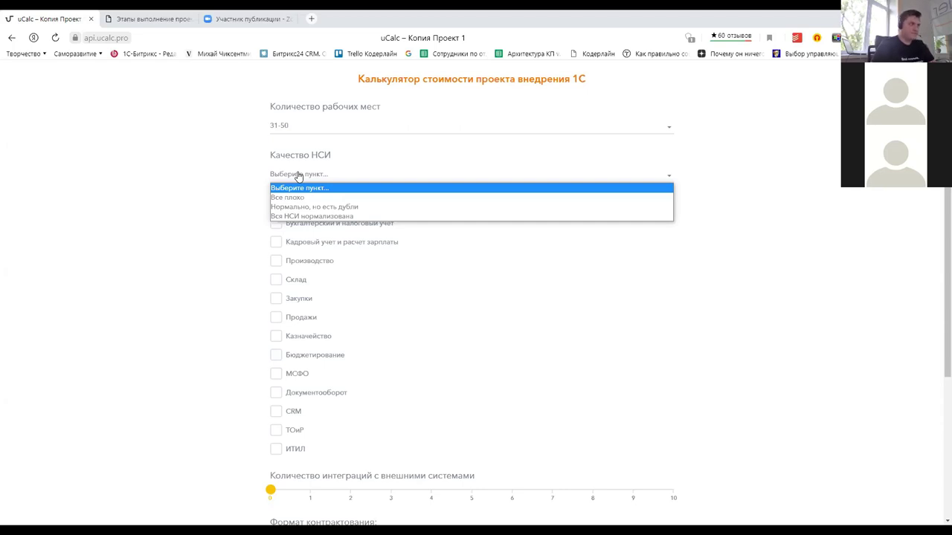
{"action": "left_click", "coordinate": [322, 210]}
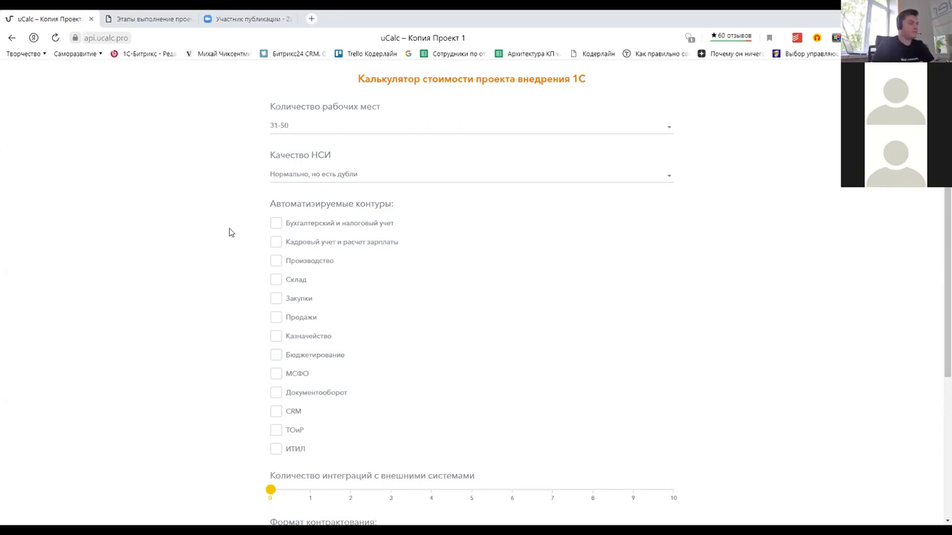
- Under «Автоматизируемые контуры», select every contour from «Бухгалтерский и налоговый учет» through «Бюджетирование», plus «CRM»
{"action": "left_click", "coordinate": [281, 229]}
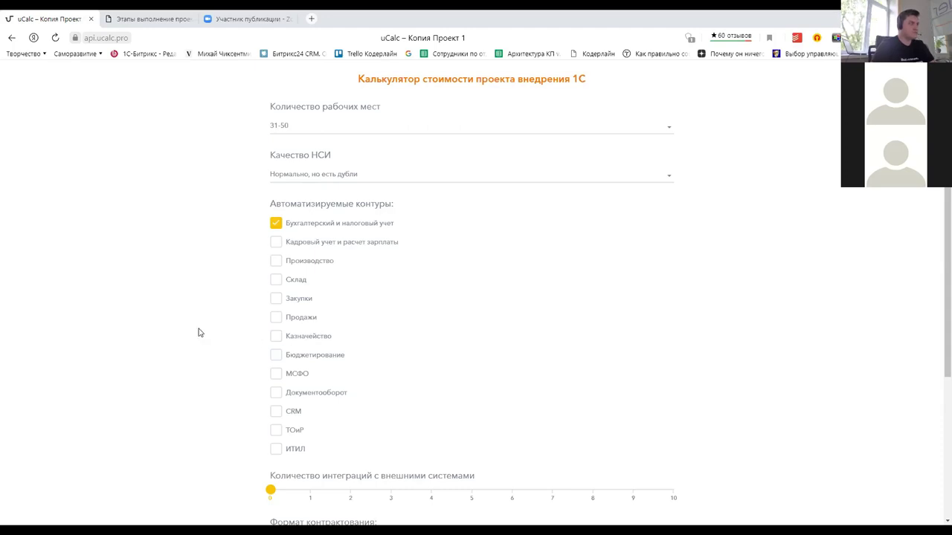
{"action": "left_click", "coordinate": [275, 242]}
{"action": "left_click", "coordinate": [274, 262]}
{"action": "left_click", "coordinate": [276, 283]}
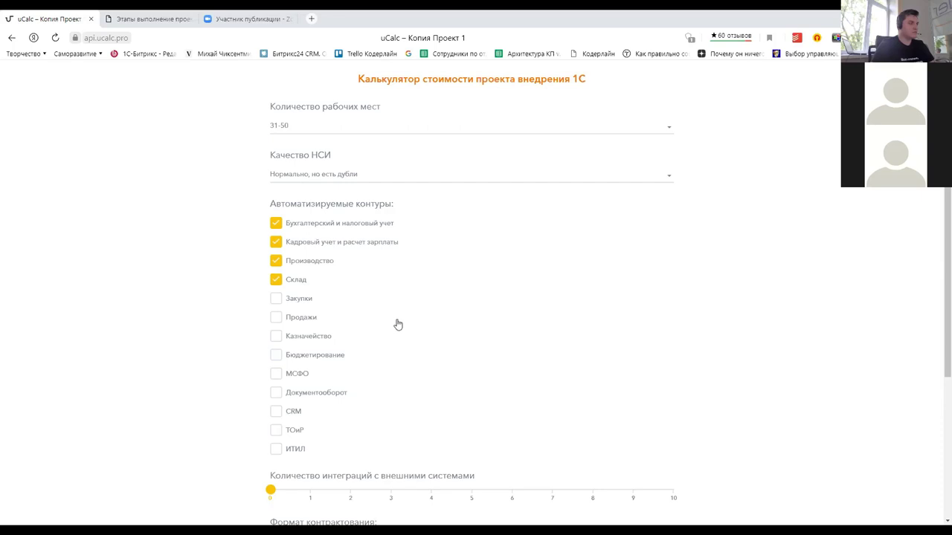
{"action": "left_click", "coordinate": [275, 301]}
{"action": "left_click", "coordinate": [274, 320]}
{"action": "left_click", "coordinate": [276, 337]}
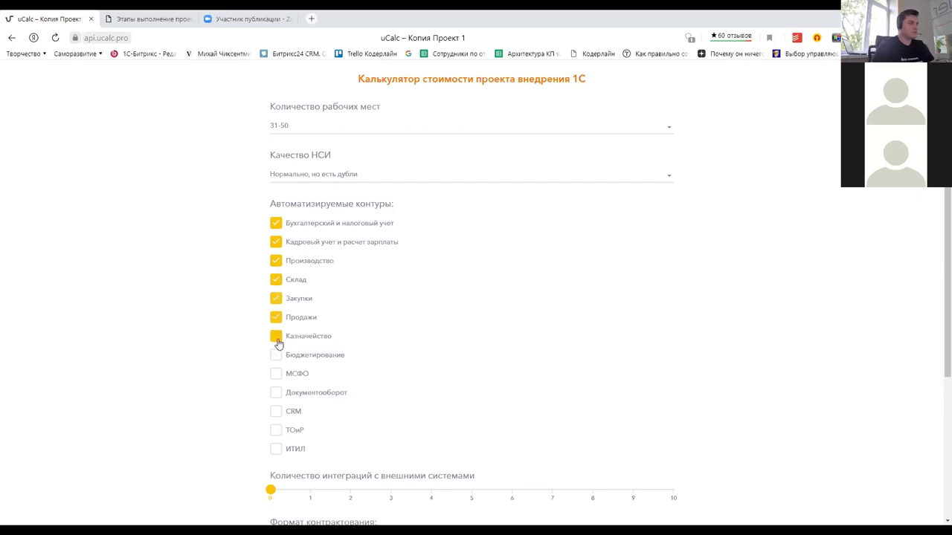
{"action": "left_click", "coordinate": [275, 357]}
{"action": "left_click", "coordinate": [275, 357]}
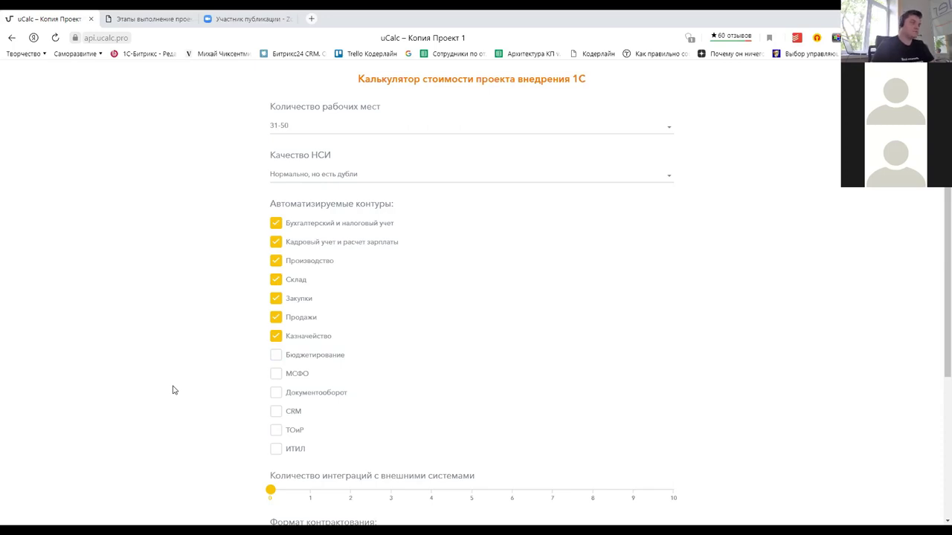
{"action": "left_click", "coordinate": [275, 357]}
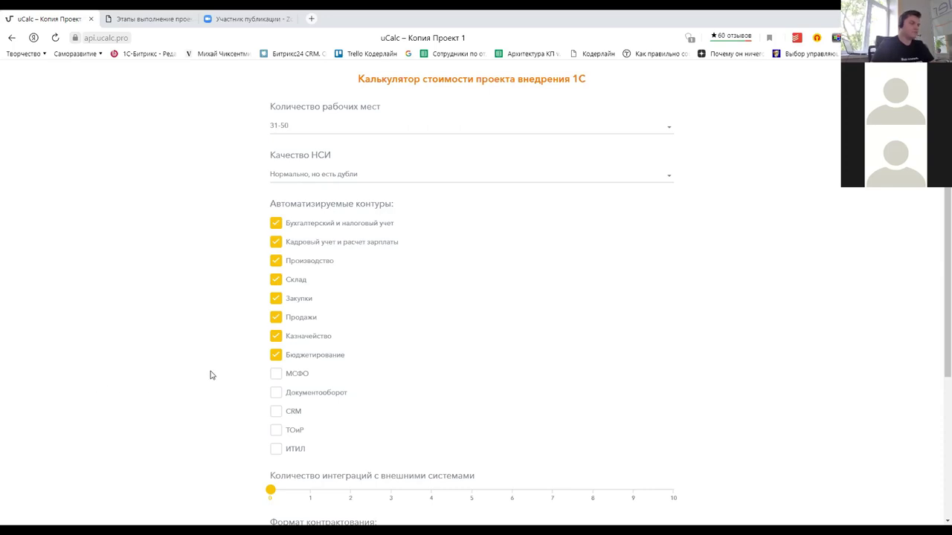
{"action": "left_click", "coordinate": [275, 412]}
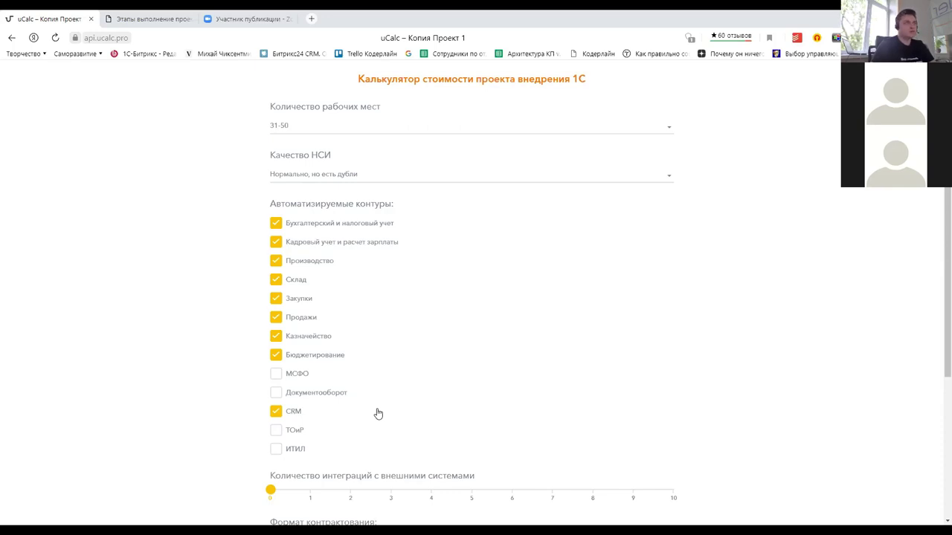
- Set «Формат контрактования» to «Проект (Waterfall или SCRUM)» and the expected system customization level to «Только самые критические доработки»
{"action": "scroll", "coordinate": [378, 414], "scroll_direction": "down", "scroll_amount": 1}
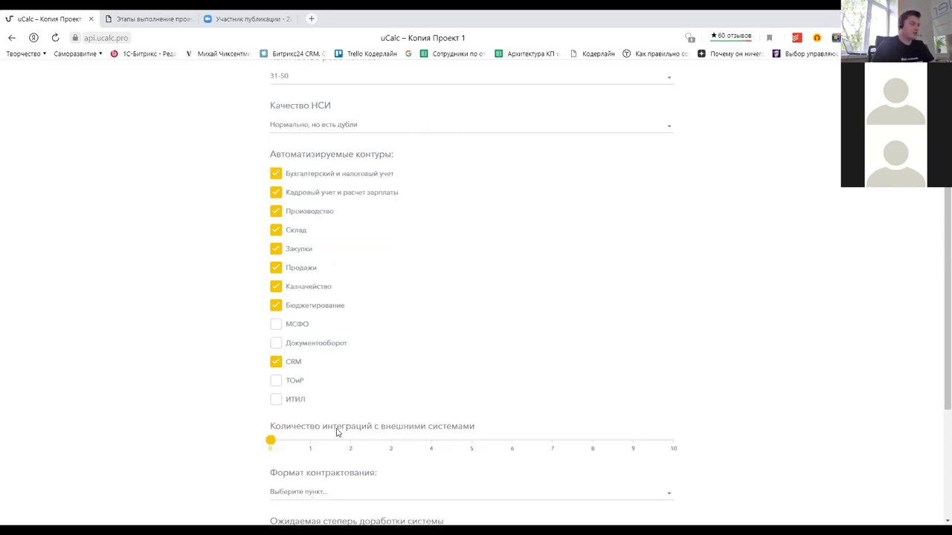
{"action": "scroll", "coordinate": [335, 432], "scroll_direction": "down", "scroll_amount": 1}
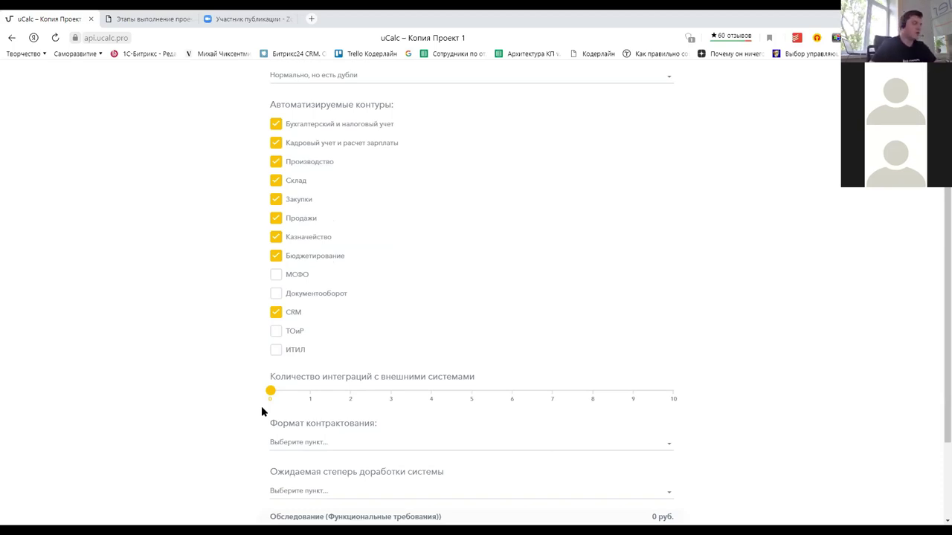
{"action": "left_click", "coordinate": [287, 442]}
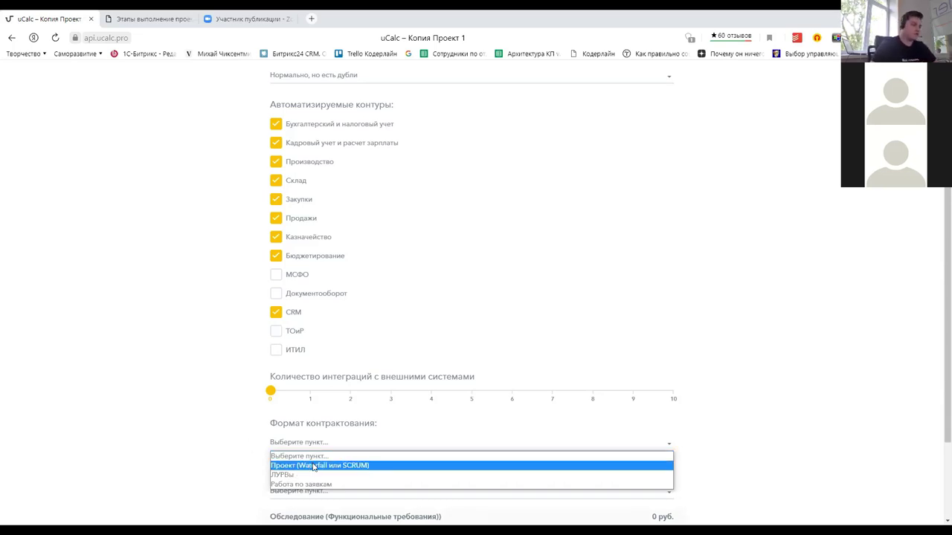
{"action": "left_click", "coordinate": [288, 465]}
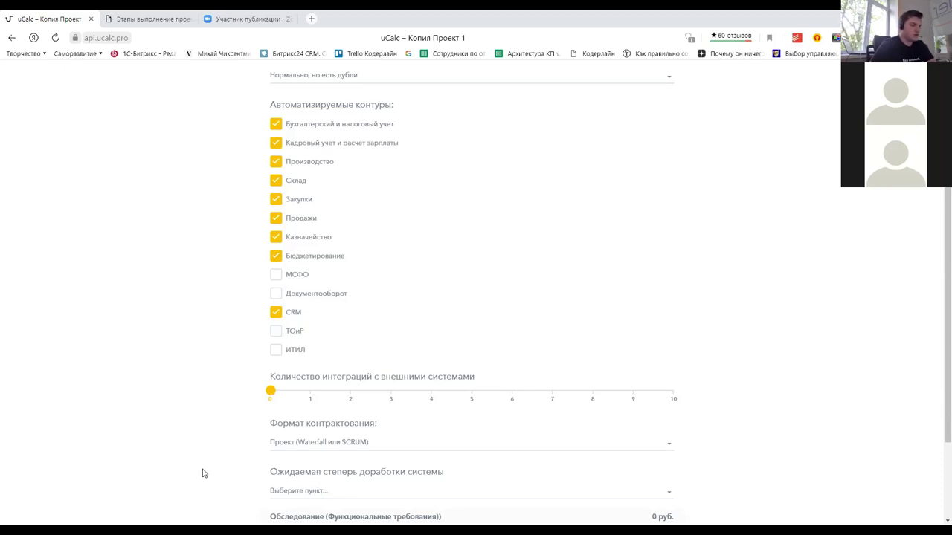
{"action": "left_click", "coordinate": [315, 492]}
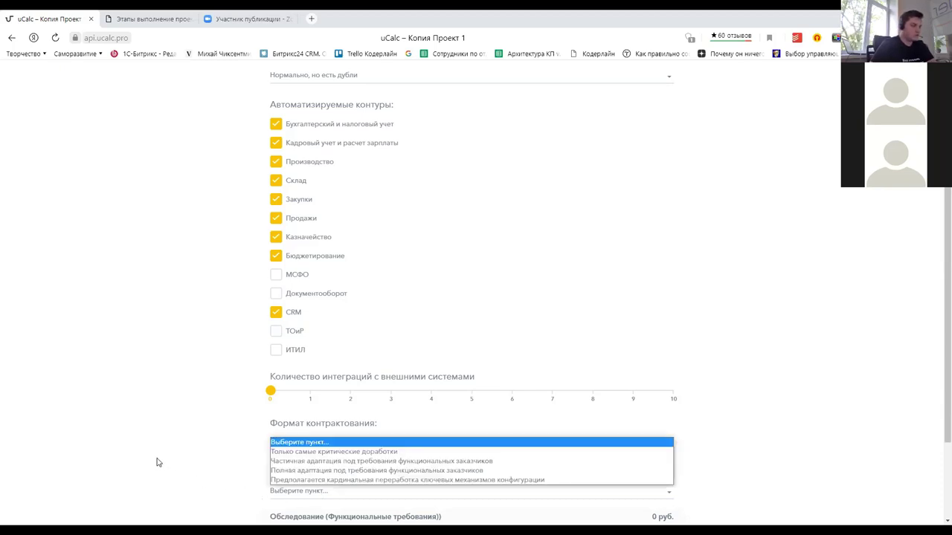
{"action": "left_click", "coordinate": [303, 451]}
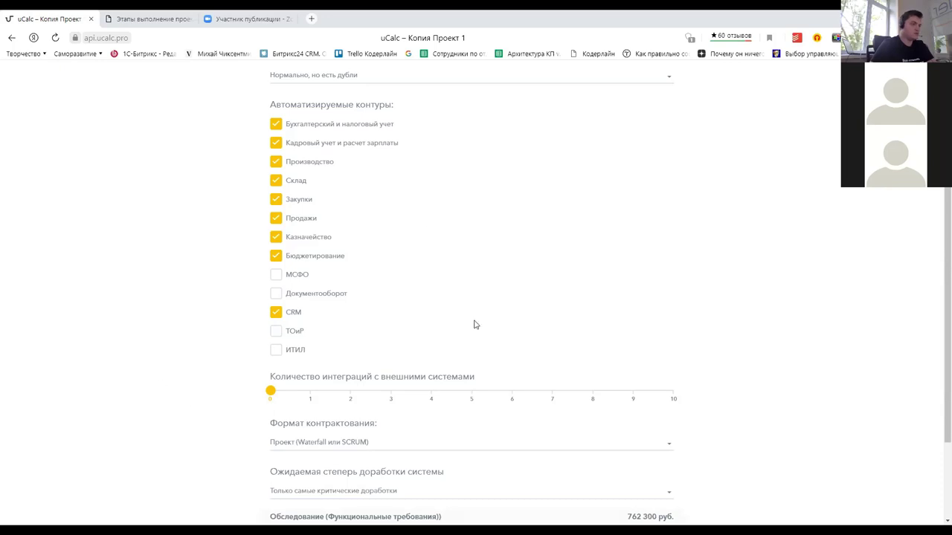
- Examine the cost breakdown by project stage, highlighting the «Моделирование и проектирование» row
{"action": "scroll", "coordinate": [199, 390], "scroll_direction": "down", "scroll_amount": 1}
{"action": "scroll", "coordinate": [199, 390], "scroll_direction": "down", "scroll_amount": 1}
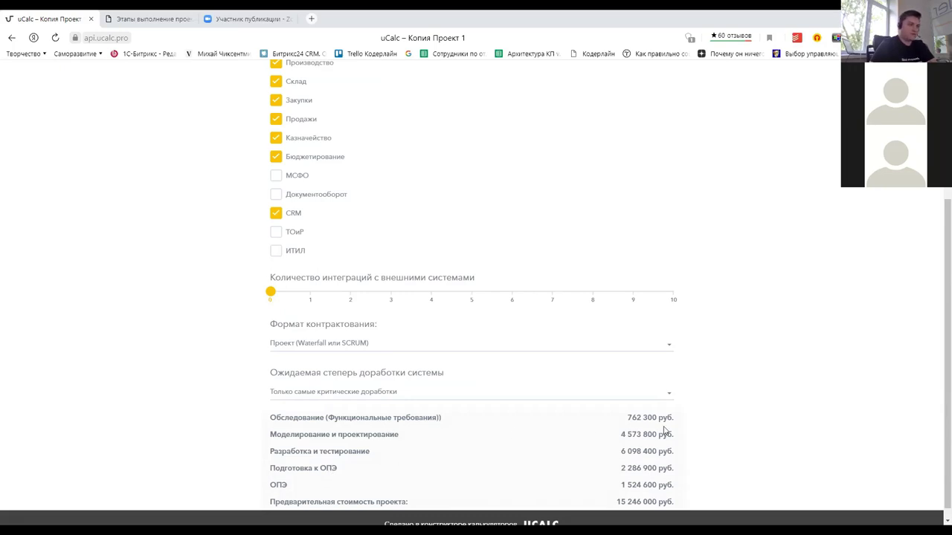
{"action": "left_click_drag", "start_coordinate": [290, 438], "coordinate": [676, 438]}
{"action": "left_click", "coordinate": [717, 453]}
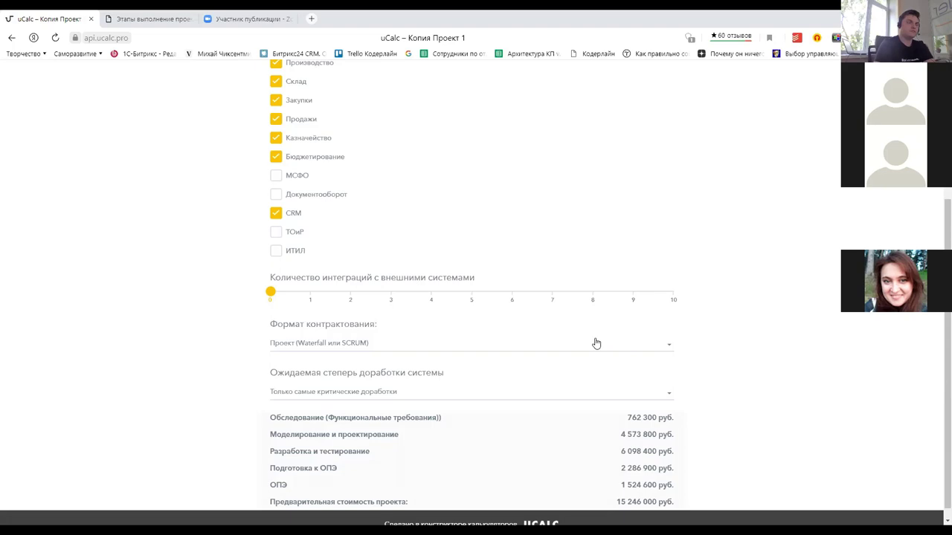
- Change «Количество рабочих мест» to 51-100 for a second estimate
{"action": "scroll", "coordinate": [594, 342], "scroll_direction": "up", "scroll_amount": 1}
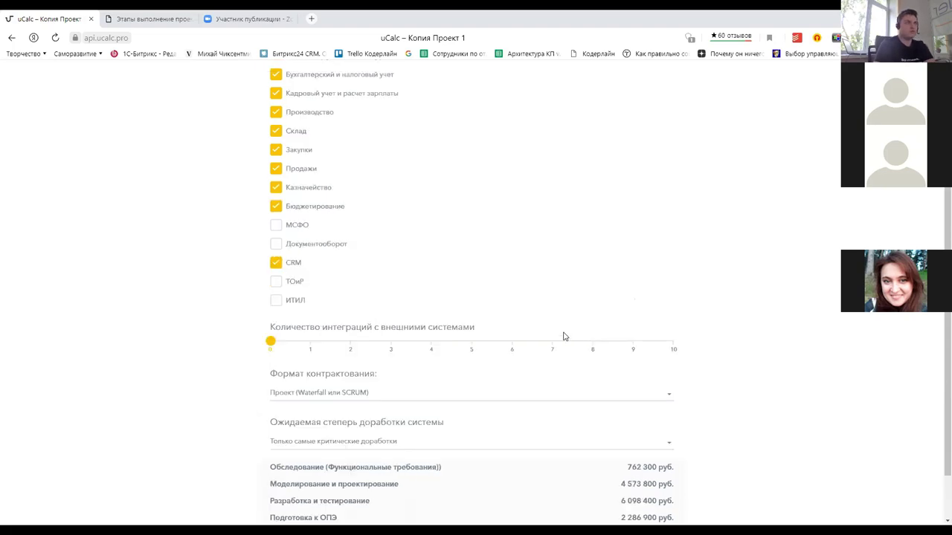
{"action": "scroll", "coordinate": [593, 342], "scroll_direction": "up", "scroll_amount": 3}
{"action": "left_click", "coordinate": [304, 128]}
{"action": "left_click", "coordinate": [207, 138]}
{"action": "left_click", "coordinate": [308, 127]}
{"action": "left_click", "coordinate": [299, 179]}
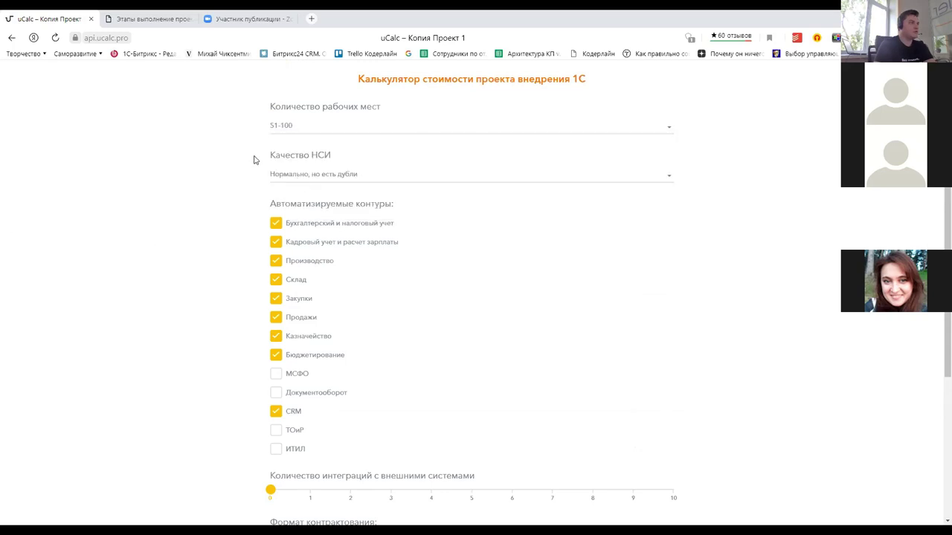
- Try «Все плохо» for «Качество НСИ» and return the field to «Нормально, но есть дубли»
{"action": "left_click", "coordinate": [301, 176]}
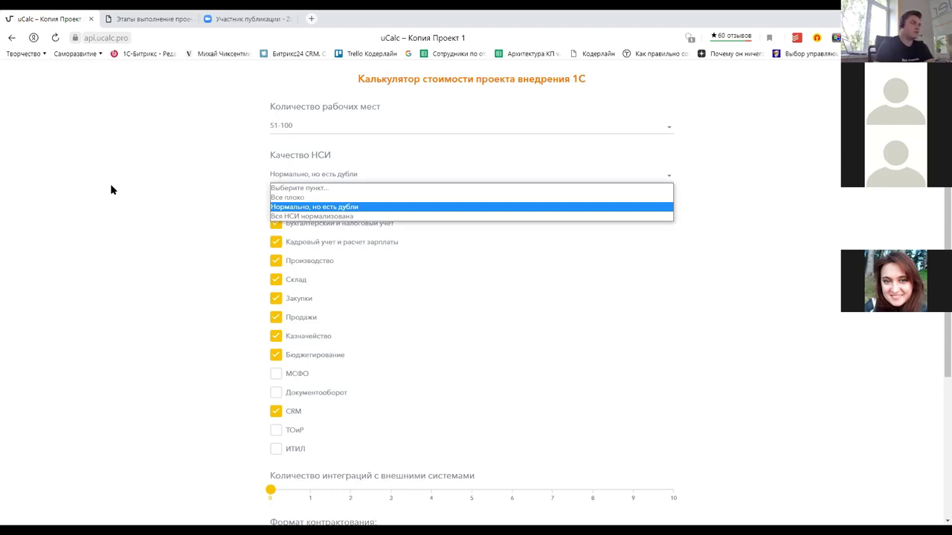
{"action": "left_click", "coordinate": [273, 197]}
{"action": "left_click", "coordinate": [294, 177]}
{"action": "left_click", "coordinate": [290, 209]}
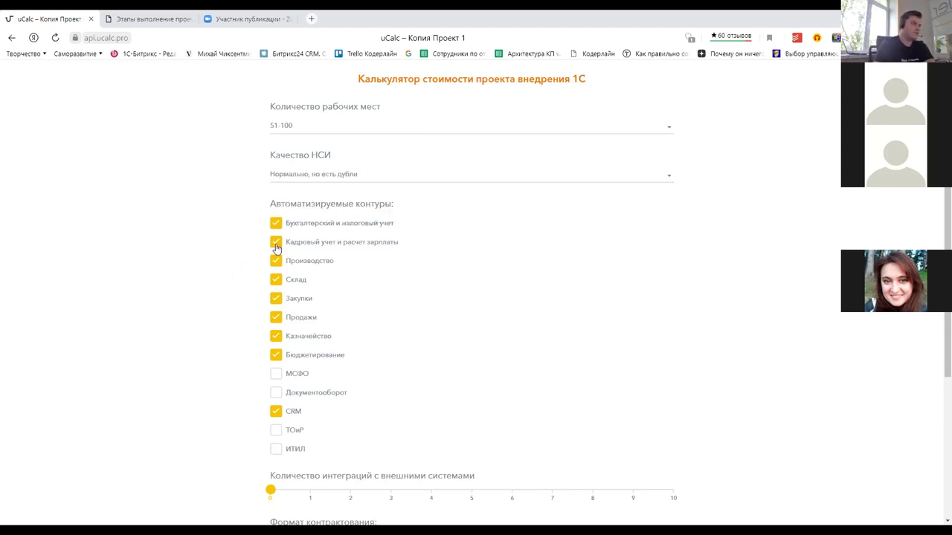
- Deselect the contours «Кадровый учет и расчет зарплаты», «Казначейство», «Бюджетирование» and «CRM»
{"action": "left_click", "coordinate": [276, 245]}
{"action": "left_click", "coordinate": [272, 337]}
{"action": "left_click", "coordinate": [272, 358]}
{"action": "left_click", "coordinate": [272, 412]}
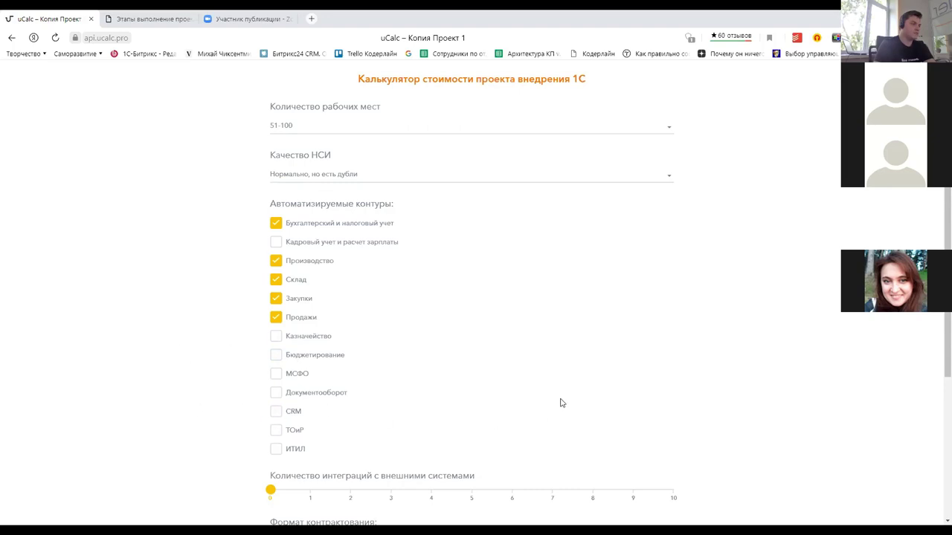
- Set «Количество интеграций с внешними системами» to 2
{"action": "scroll", "coordinate": [467, 377], "scroll_direction": "down", "scroll_amount": 1}
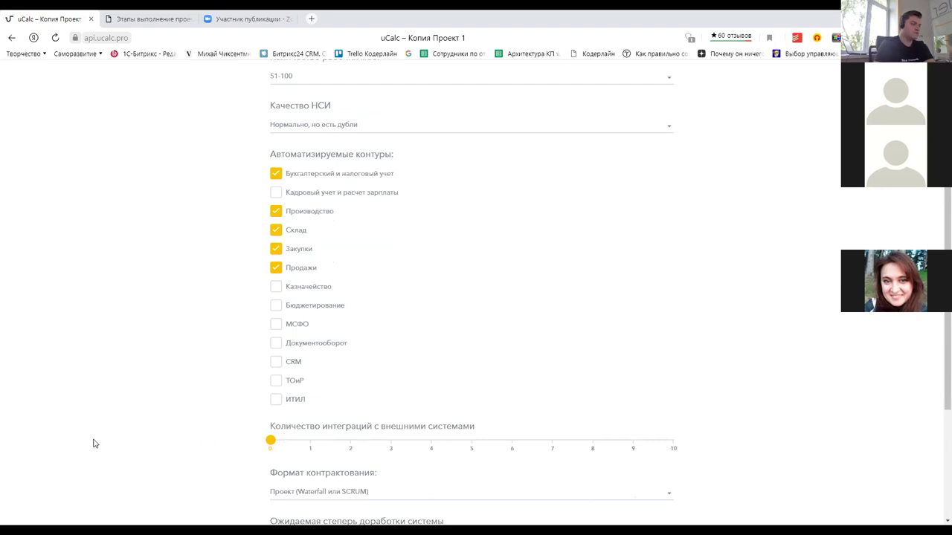
{"action": "left_click", "coordinate": [351, 448]}
- Review the available options for the expected system customization level and for «Формат контрактования», leaving both selections as they are
{"action": "scroll", "coordinate": [217, 406], "scroll_direction": "down", "scroll_amount": 1}
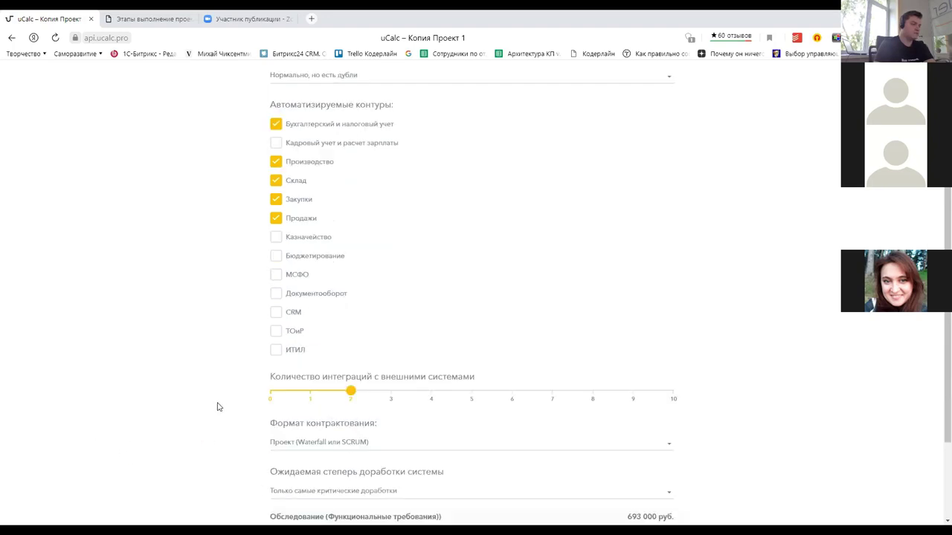
{"action": "left_click", "coordinate": [290, 487]}
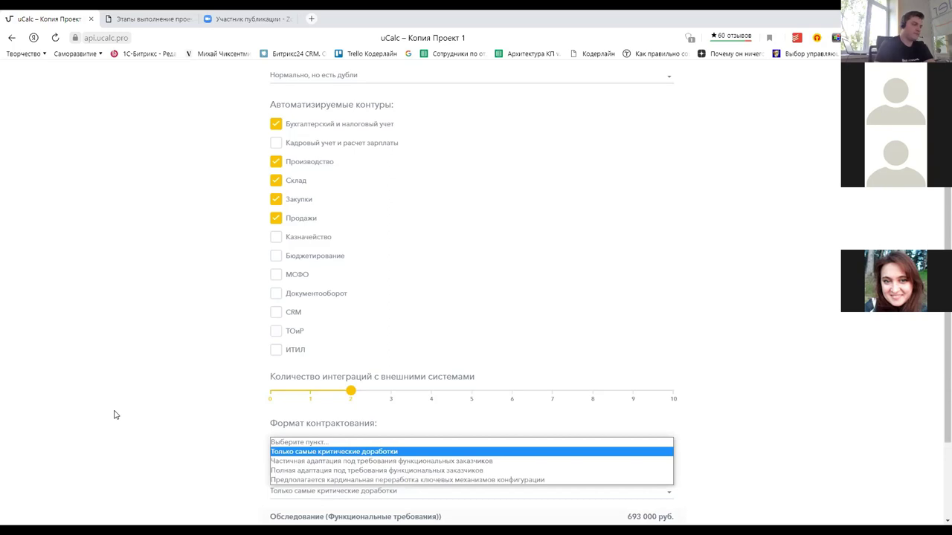
{"action": "left_click", "coordinate": [82, 408]}
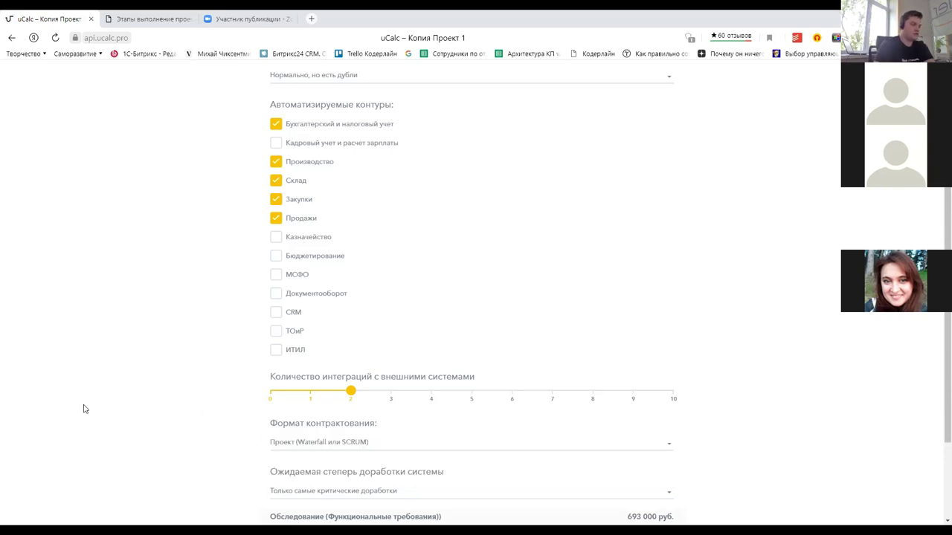
{"action": "scroll", "coordinate": [216, 439], "scroll_direction": "down", "scroll_amount": 1}
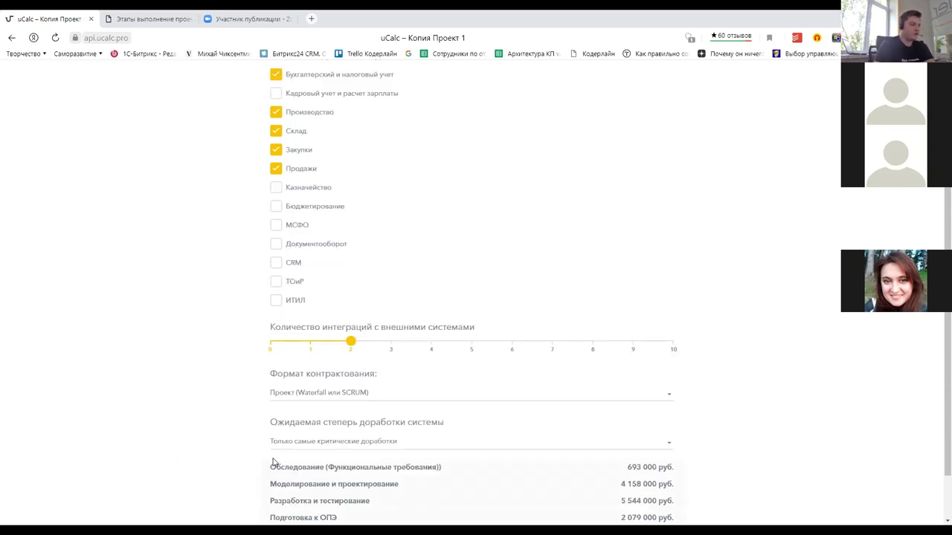
{"action": "left_click", "coordinate": [326, 399]}
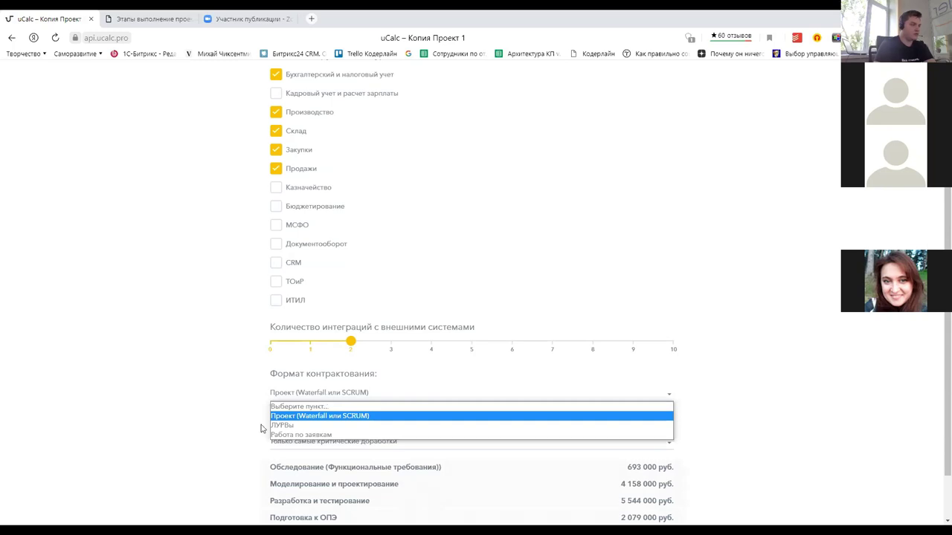
{"action": "left_click", "coordinate": [159, 372]}
- Examine the «Предварительная стоимость проекта» row and the stage costs, and recheck the chosen calculator parameters
{"action": "scroll", "coordinate": [163, 383], "scroll_direction": "down", "scroll_amount": 1}
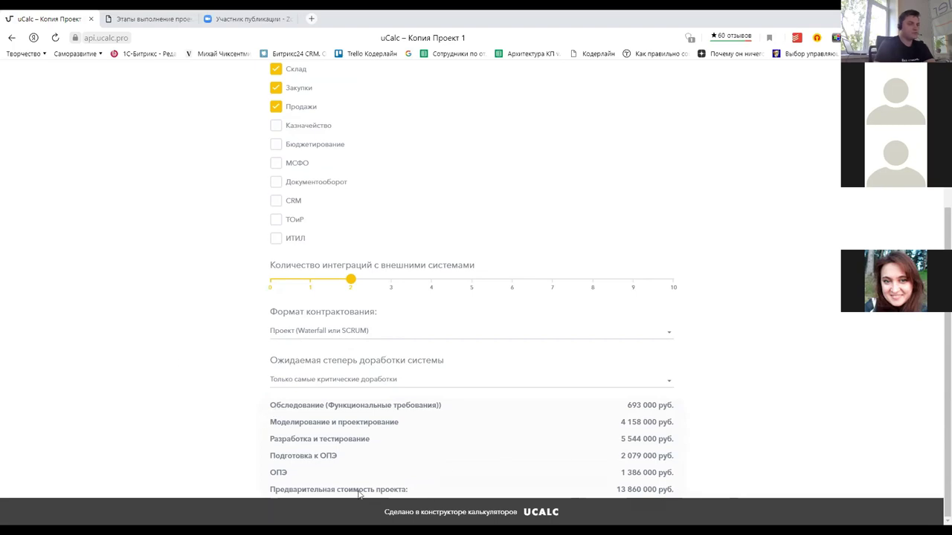
{"action": "left_click_drag", "start_coordinate": [302, 489], "coordinate": [684, 492]}
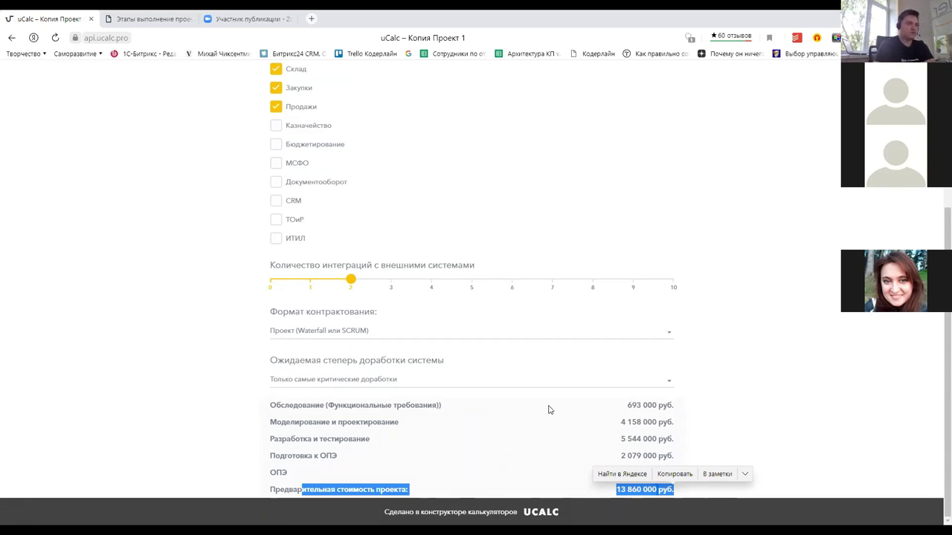
{"action": "left_click", "coordinate": [272, 427]}
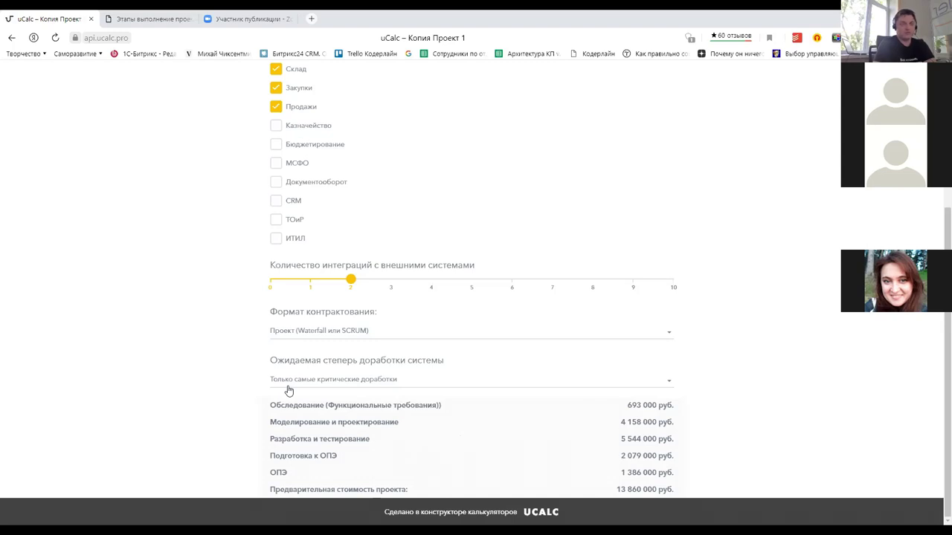
{"action": "scroll", "coordinate": [233, 397], "scroll_direction": "up", "scroll_amount": 3}
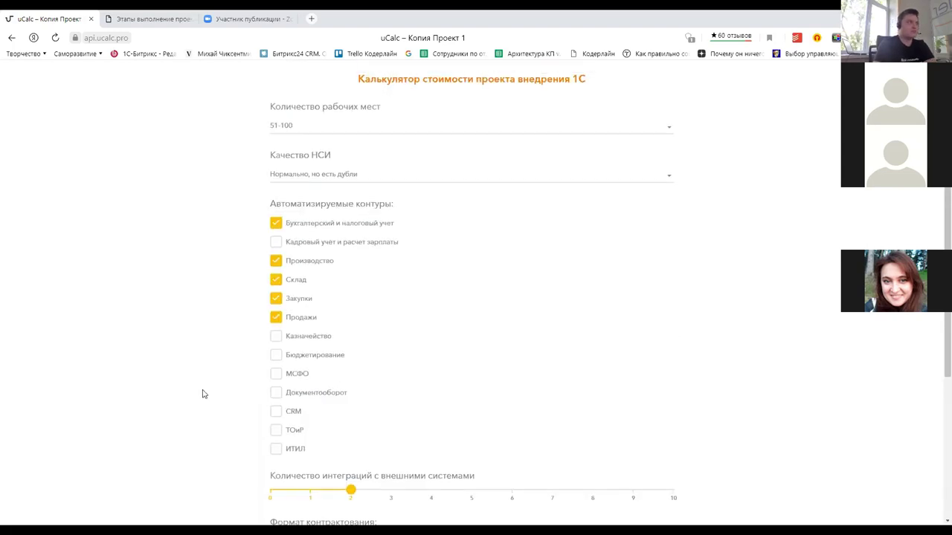
{"action": "scroll", "coordinate": [180, 389], "scroll_direction": "down", "scroll_amount": 3}
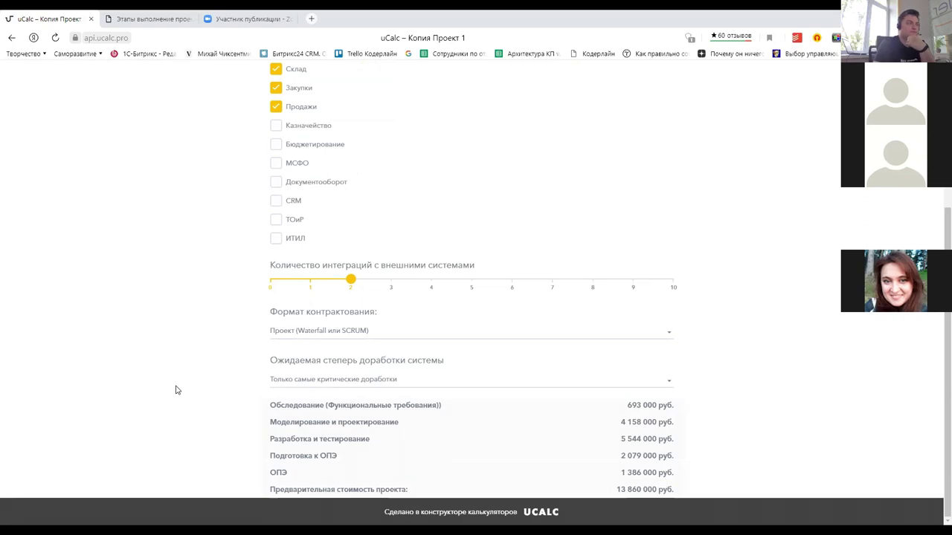
- Set «Количество рабочих мест» to 101-150 and review the options for «Качество НСИ», leaving its selection as it is
{"action": "scroll", "coordinate": [174, 421], "scroll_direction": "up", "scroll_amount": 3}
{"action": "scroll", "coordinate": [174, 421], "scroll_direction": "down", "scroll_amount": 3}
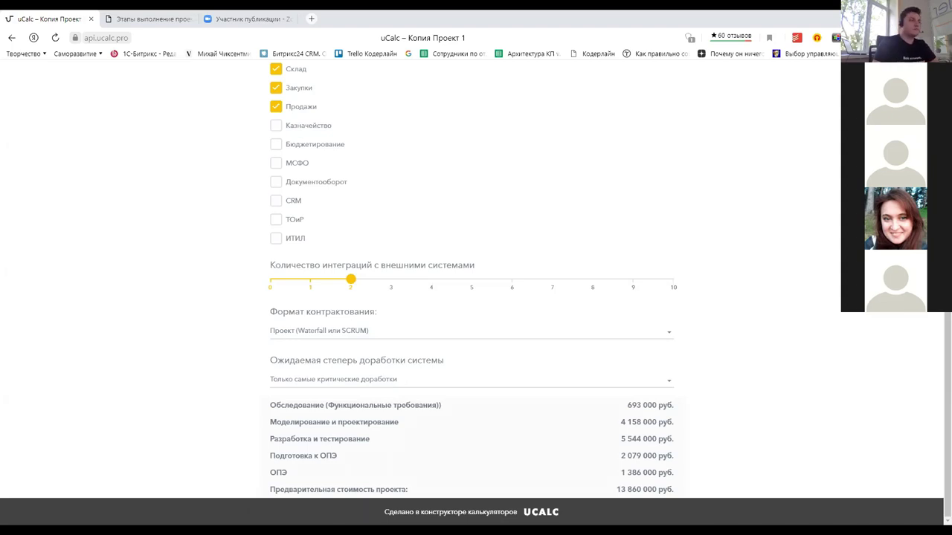
{"action": "scroll", "coordinate": [335, 235], "scroll_direction": "up", "scroll_amount": 3}
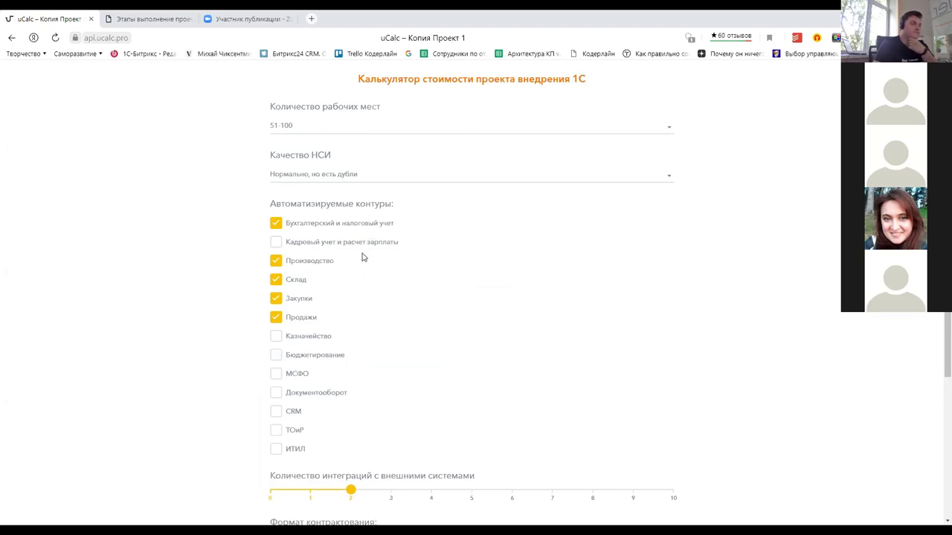
{"action": "left_click", "coordinate": [336, 131]}
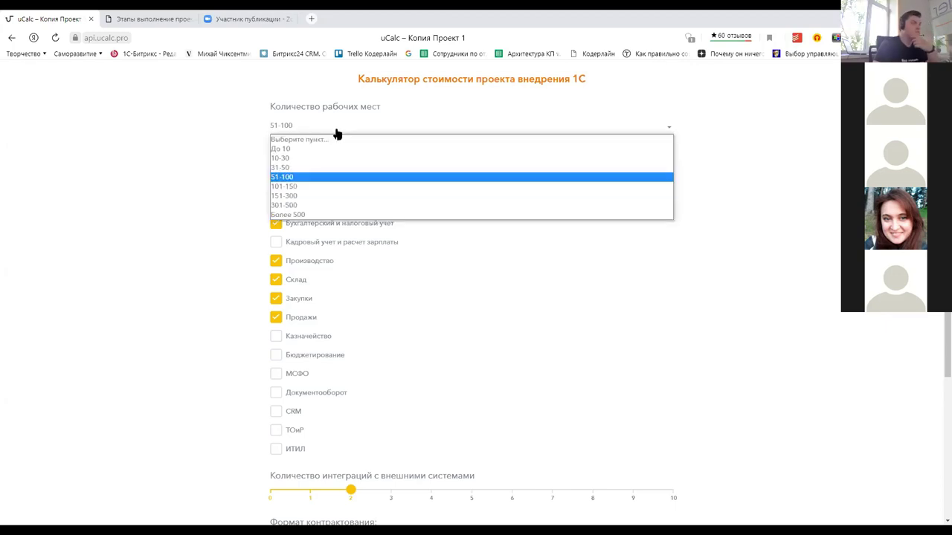
{"action": "left_click", "coordinate": [294, 191]}
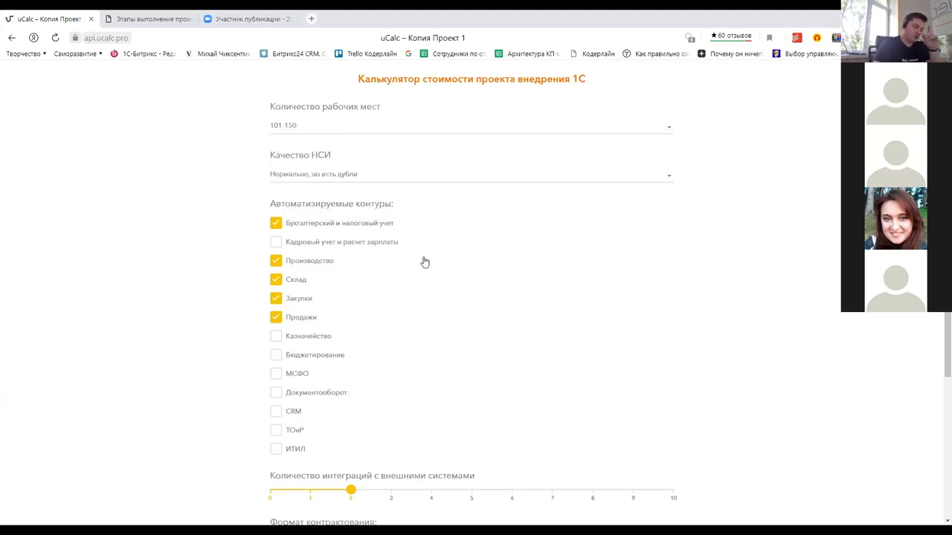
{"action": "left_click", "coordinate": [312, 176]}
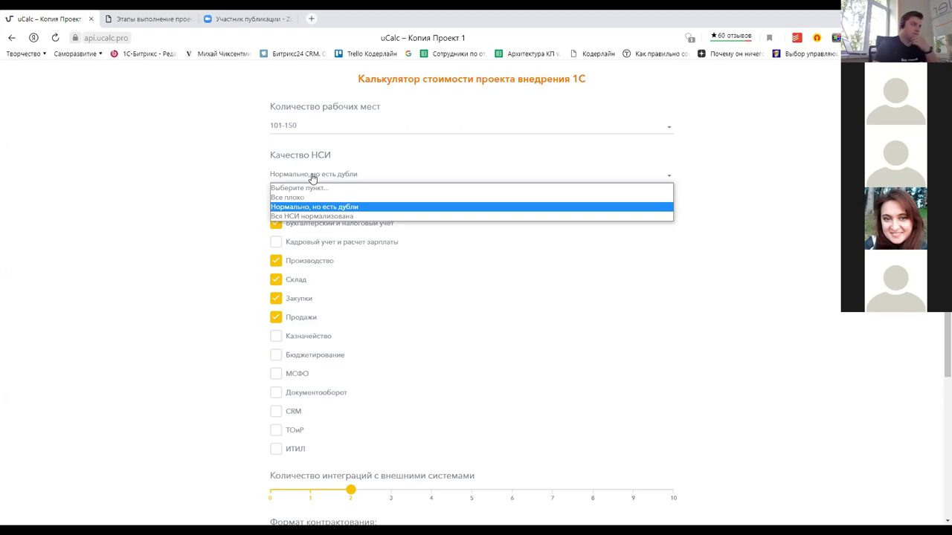
{"action": "left_click", "coordinate": [217, 175]}
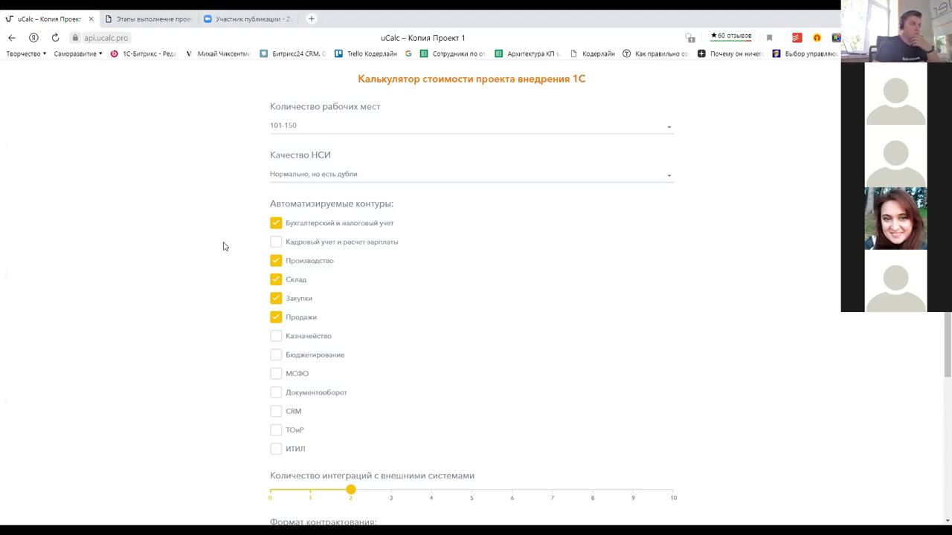
- Add the contours «Кадровый учет и расчет зарплаты», «Казначейство» and «Бюджетирование» to the automated contours
{"action": "left_click", "coordinate": [275, 241]}
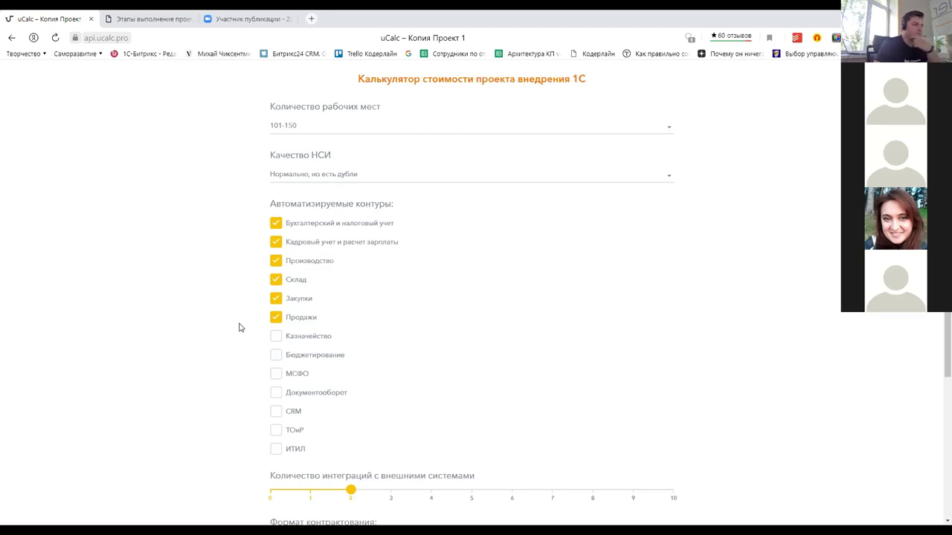
{"action": "scroll", "coordinate": [239, 327], "scroll_direction": "down", "scroll_amount": 1}
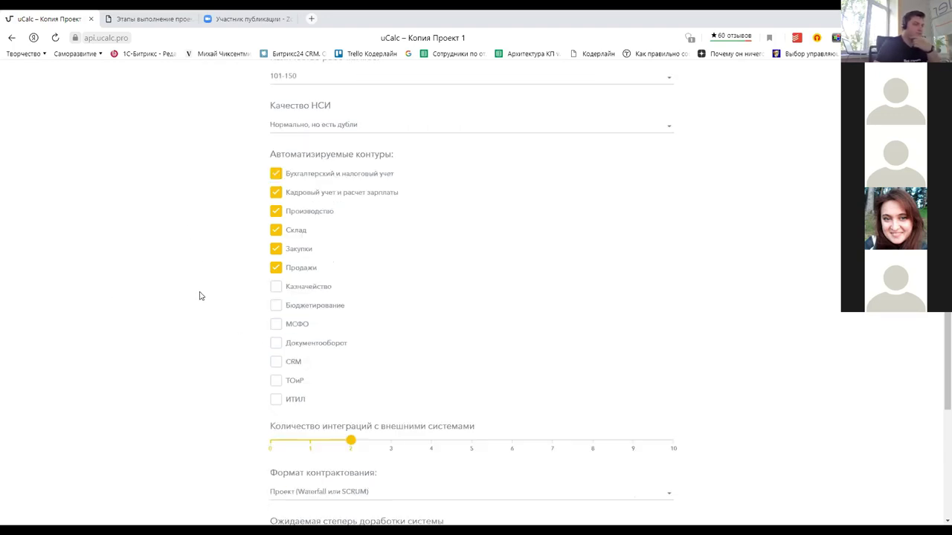
{"action": "left_click", "coordinate": [273, 291]}
{"action": "left_click", "coordinate": [284, 309]}
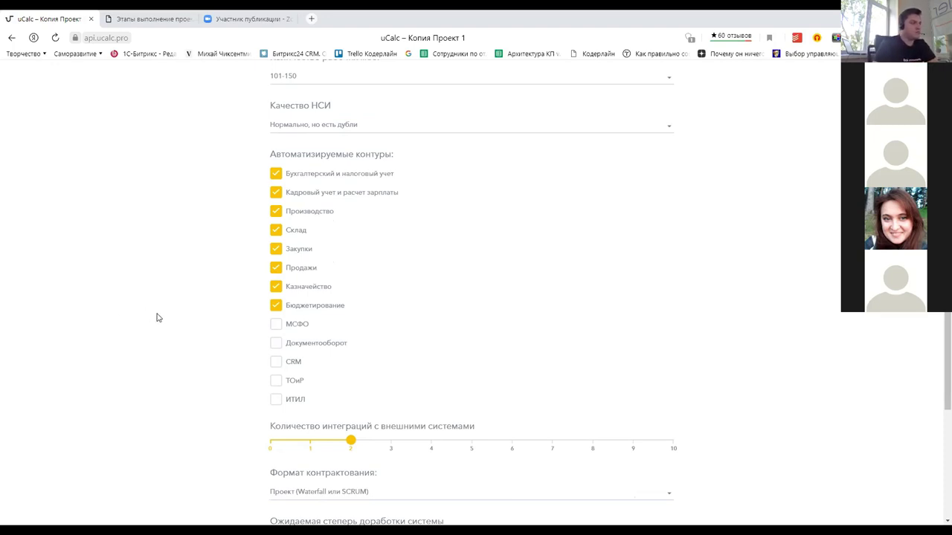
- Add the contours «Документооборот» and «ТОиР» to the automated contours and check the cost rows
{"action": "scroll", "coordinate": [208, 253], "scroll_direction": "down", "scroll_amount": 2}
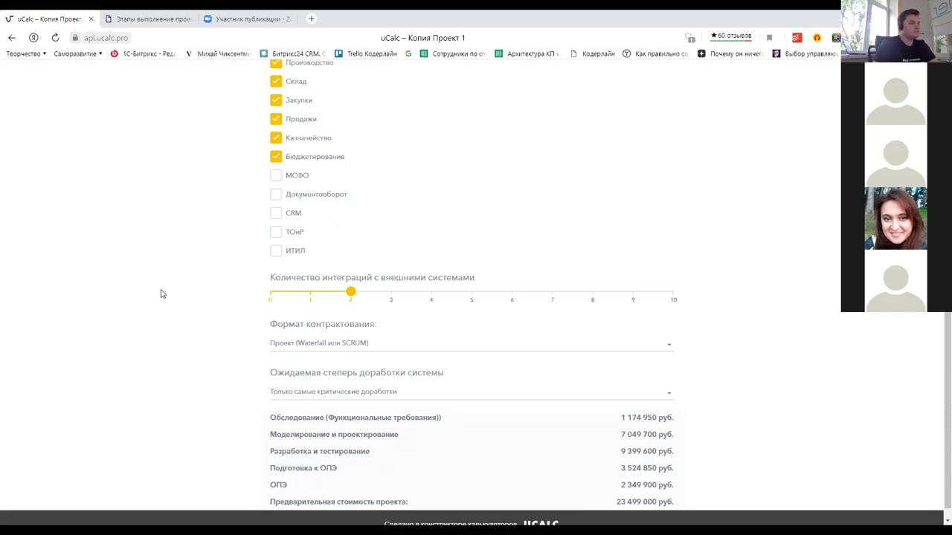
{"action": "left_click", "coordinate": [276, 194]}
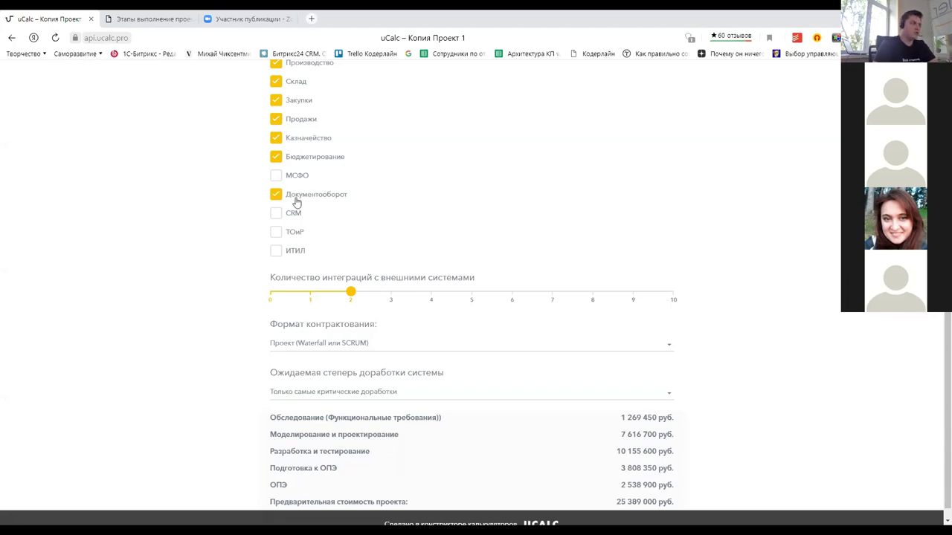
{"action": "scroll", "coordinate": [153, 270], "scroll_direction": "up", "scroll_amount": 1}
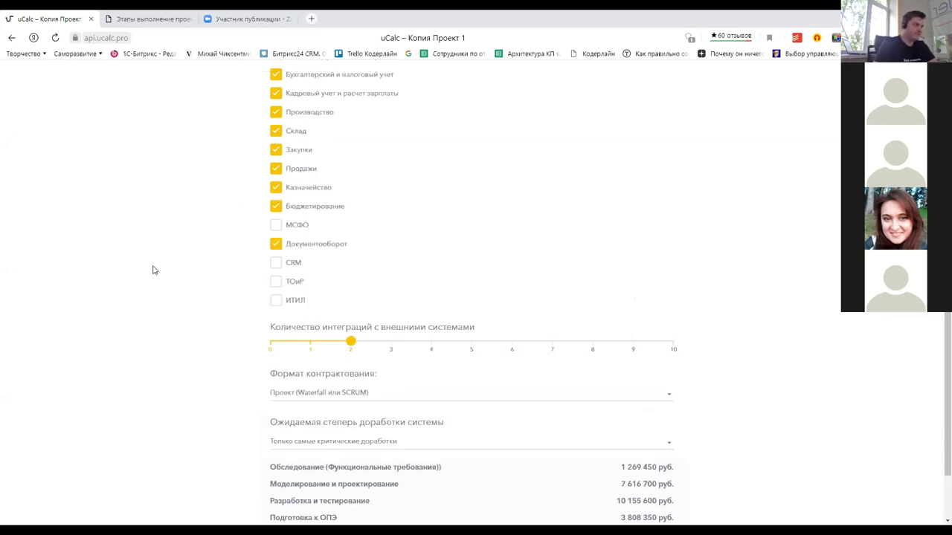
{"action": "left_click", "coordinate": [275, 281]}
{"action": "scroll", "coordinate": [147, 345], "scroll_direction": "up", "scroll_amount": 1}
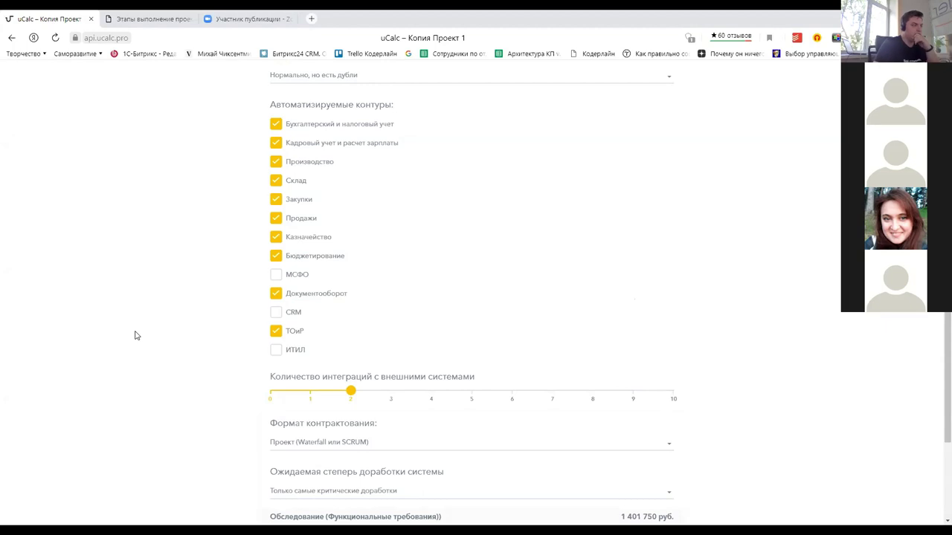
{"action": "scroll", "coordinate": [135, 335], "scroll_direction": "down", "scroll_amount": 1}
{"action": "scroll", "coordinate": [135, 335], "scroll_direction": "up", "scroll_amount": 1}
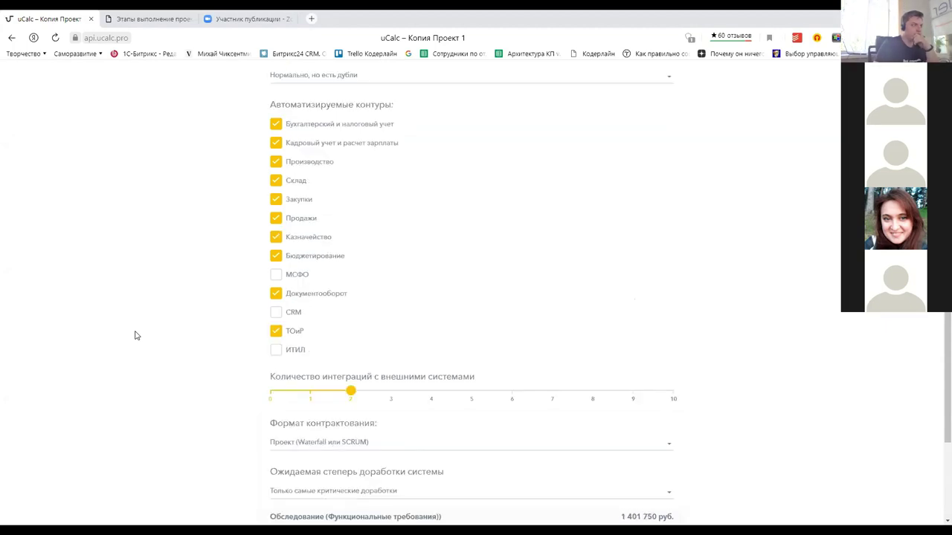
{"action": "scroll", "coordinate": [134, 335], "scroll_direction": "down", "scroll_amount": 2}
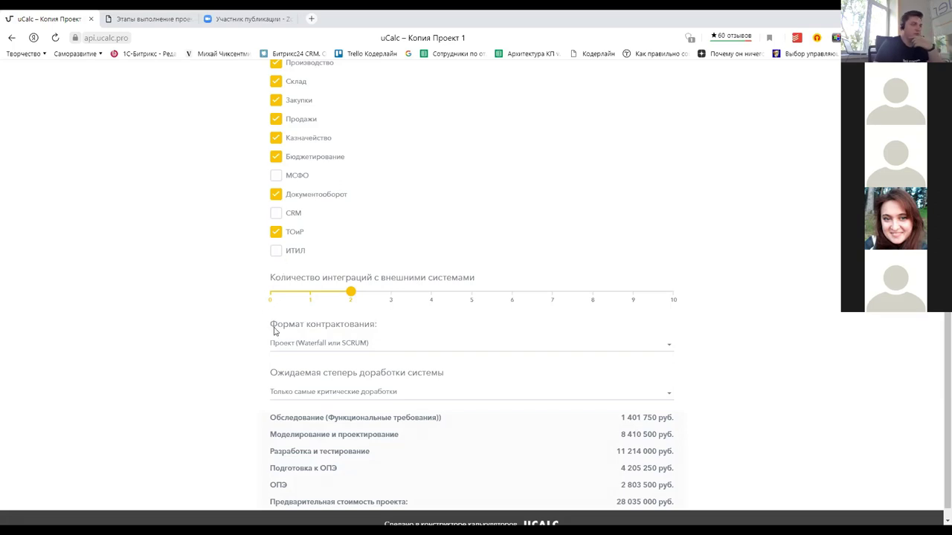
- Set the expected system customization level to «Частичная адаптация под требования функциональных заказчиков»
{"action": "mouse_move", "coordinate": [348, 292]}
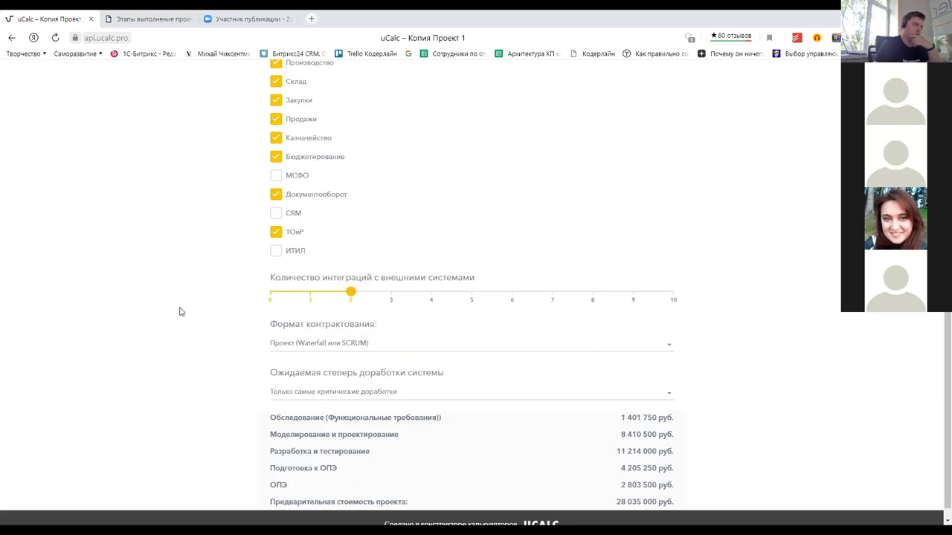
{"action": "scroll", "coordinate": [193, 345], "scroll_direction": "down", "scroll_amount": 1}
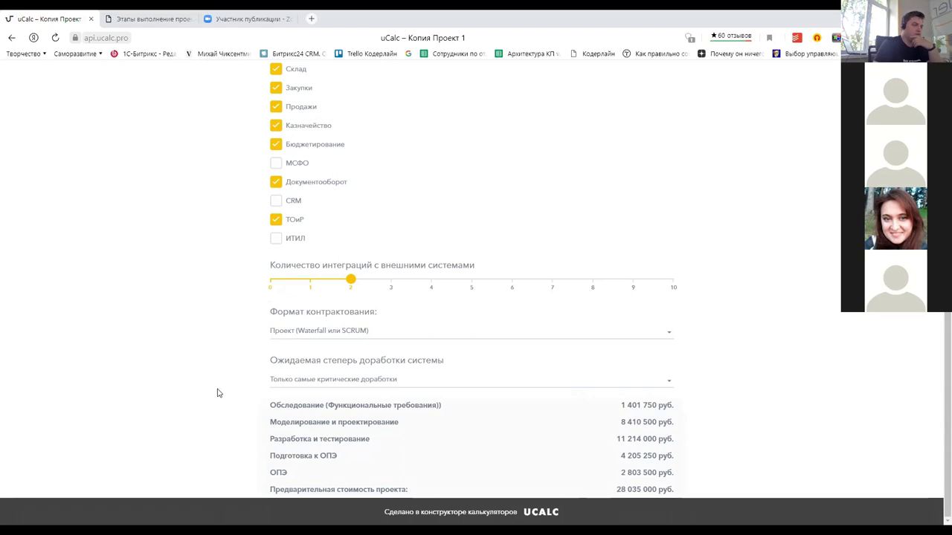
{"action": "left_click", "coordinate": [280, 379]}
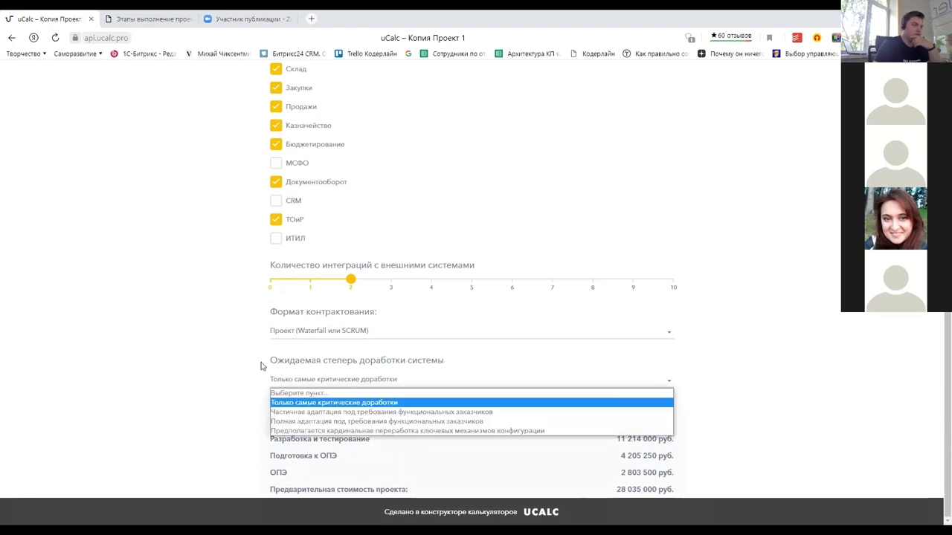
{"action": "left_click", "coordinate": [286, 413]}
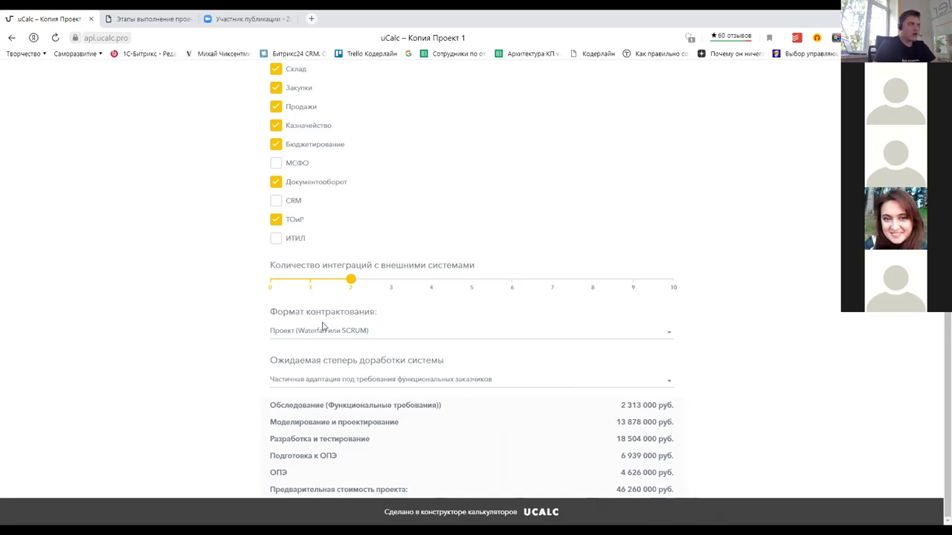
- Set «Количество рабочих мест» to 151-300 and «Качество НСИ» to «Все плохо»
{"action": "scroll", "coordinate": [322, 327], "scroll_direction": "up", "scroll_amount": 3}
{"action": "left_click", "coordinate": [289, 127]}
{"action": "key", "text": "Down"}
{"action": "key", "text": "Down"}
{"action": "key", "text": "Up"}
{"action": "key", "text": "Return"}
{"action": "left_click", "coordinate": [367, 179]}
{"action": "key", "text": "Up"}
{"action": "key", "text": "Return"}
- Set the expected system customization level to «Полная адаптация под требования функциональных заказчиков» and look over the parameters and stage costs
{"action": "scroll", "coordinate": [340, 339], "scroll_direction": "down", "scroll_amount": 2}
{"action": "left_click", "coordinate": [289, 443]}
{"action": "key", "text": "Down"}
{"action": "key", "text": "Return"}
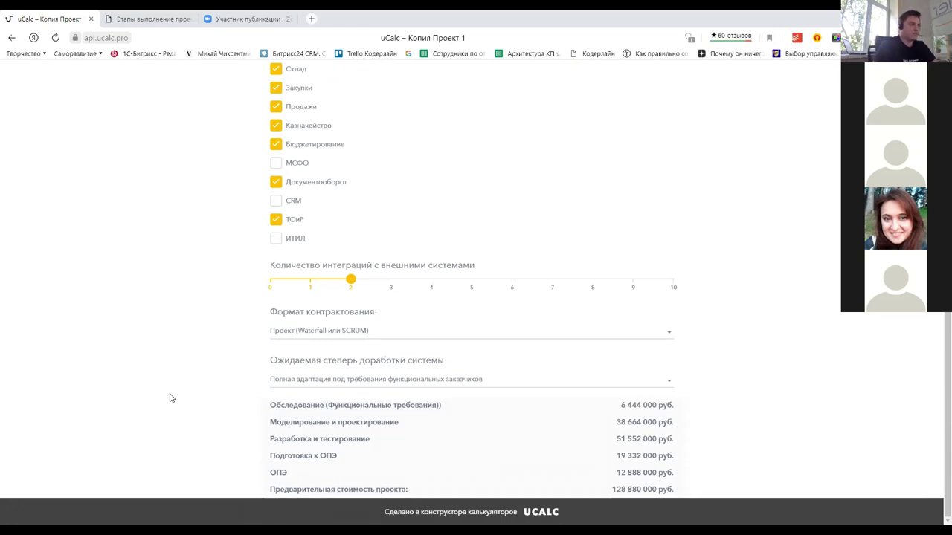
{"action": "scroll", "coordinate": [166, 333], "scroll_direction": "up", "scroll_amount": 3}
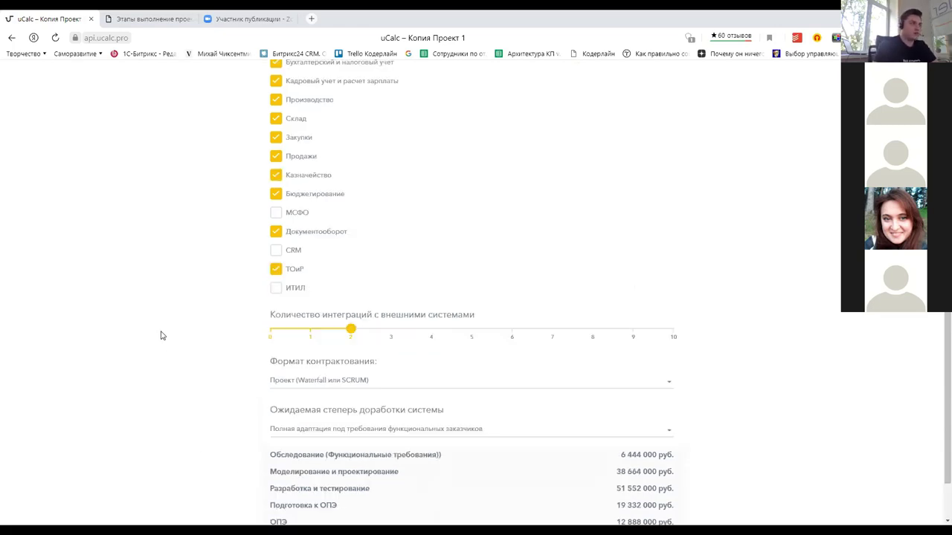
{"action": "scroll", "coordinate": [162, 331], "scroll_direction": "down", "scroll_amount": 3}
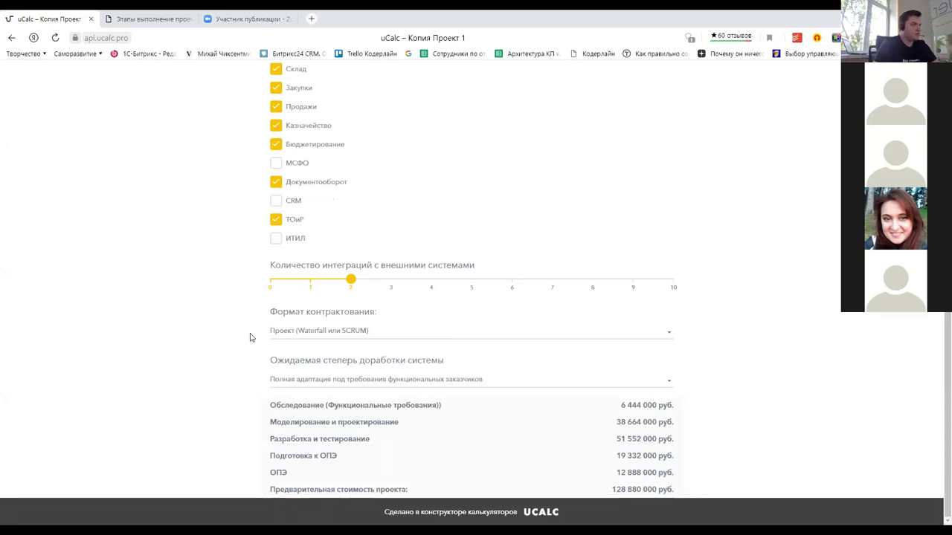
{"action": "scroll", "coordinate": [250, 336], "scroll_direction": "up", "scroll_amount": 3}
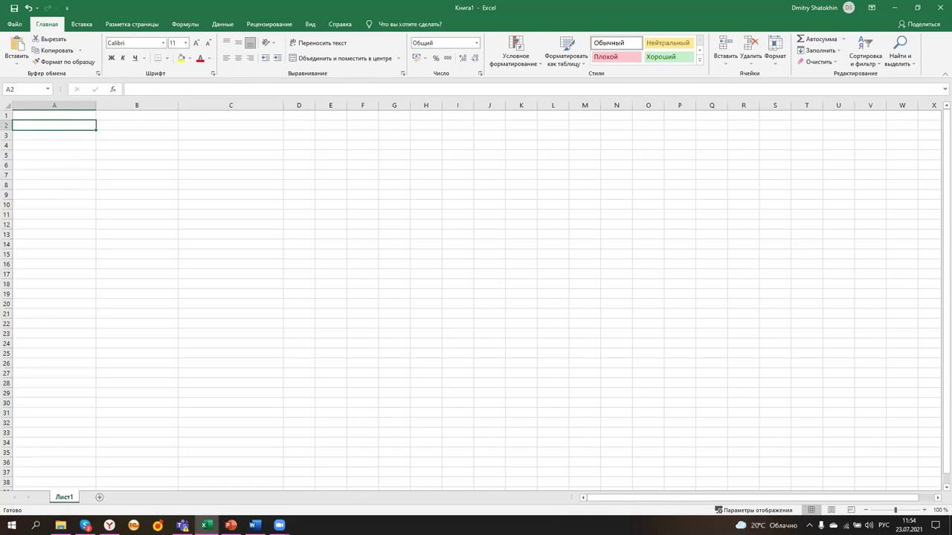
- Switch to the blank Excel workbook and enter the heading «Аналитики» in cell A2
{"action": "left_click", "coordinate": [134, 232]}
{"action": "left_click", "coordinate": [40, 123]}
{"action": "type", "text": "Аналитиков"}
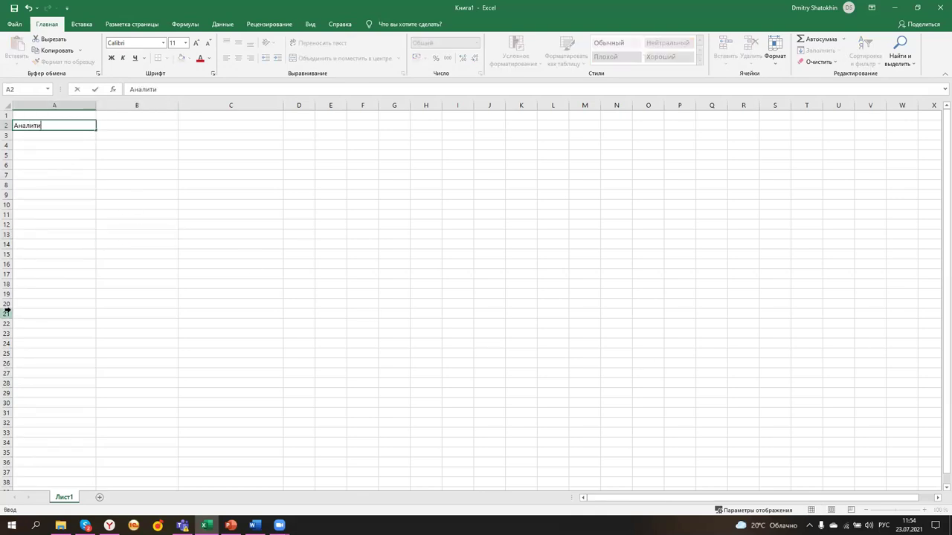
{"action": "key", "text": "BackSpace"}
{"action": "key", "text": "BackSpace"}
{"action": "type", "text": "и"}
{"action": "left_click", "coordinate": [221, 362]}
- Enter 8 as the number of analysts in cell A3
{"action": "left_click", "coordinate": [58, 134]}
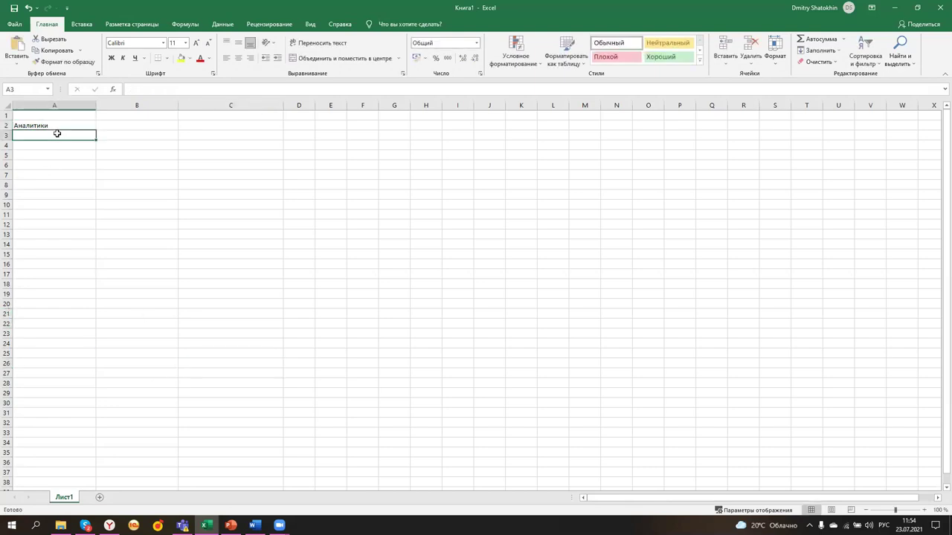
{"action": "type", "text": "8"}
{"action": "left_click", "coordinate": [224, 254]}
- Enter 6 in cell B3, next to the number of analysts
{"action": "left_click", "coordinate": [134, 132]}
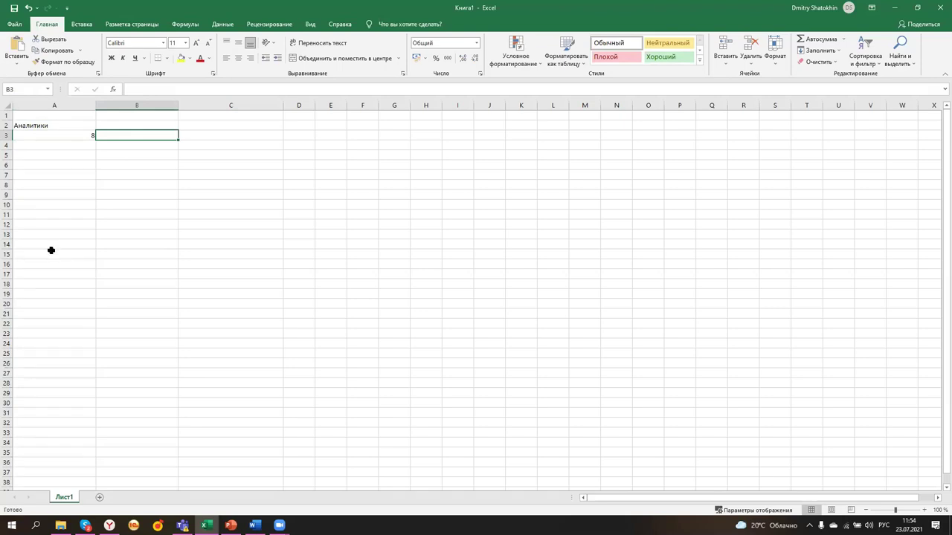
{"action": "left_click", "coordinate": [114, 218]}
{"action": "left_click", "coordinate": [101, 255]}
{"action": "left_click", "coordinate": [112, 128]}
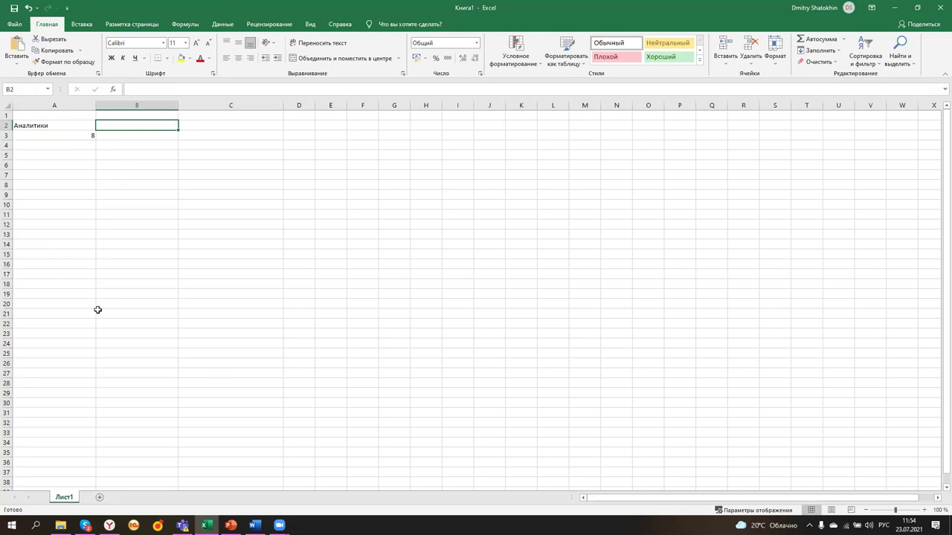
{"action": "left_click", "coordinate": [123, 137]}
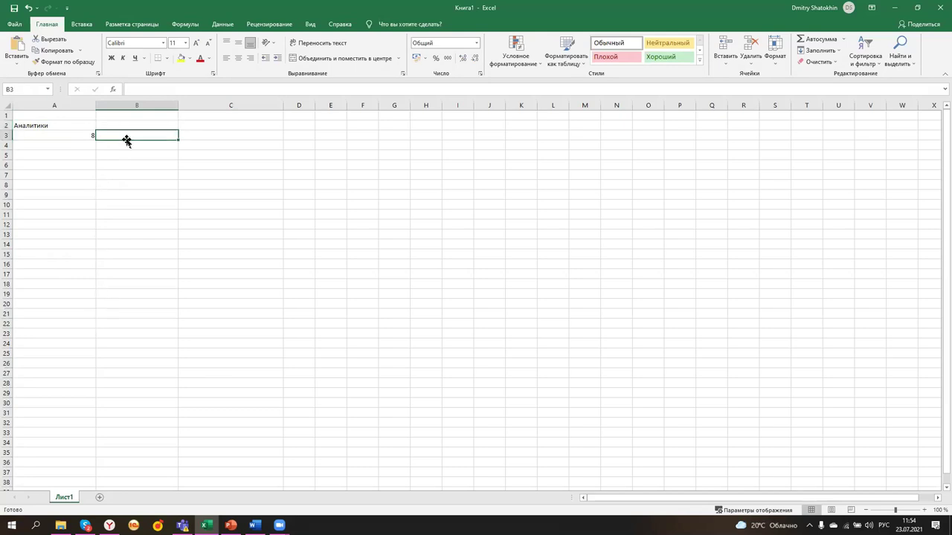
{"action": "type", "text": "6"}
{"action": "key", "text": "Return"}
{"action": "left_click", "coordinate": [100, 137]}
{"action": "left_click", "coordinate": [179, 175]}
{"action": "left_click", "coordinate": [144, 136]}
{"action": "left_click_drag", "start_coordinate": [66, 134], "coordinate": [120, 135]}
{"action": "left_click", "coordinate": [80, 184]}
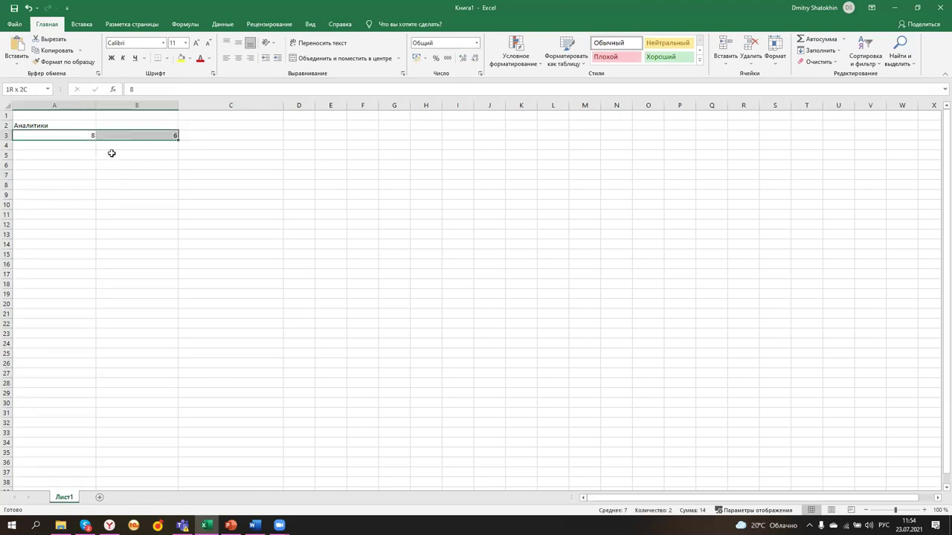
{"action": "left_click", "coordinate": [137, 184]}
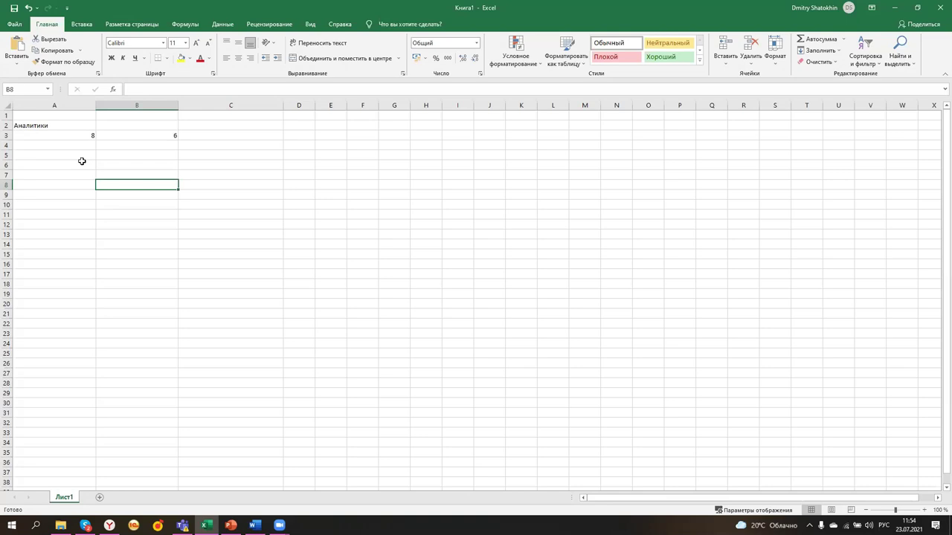
{"action": "left_click", "coordinate": [63, 235]}
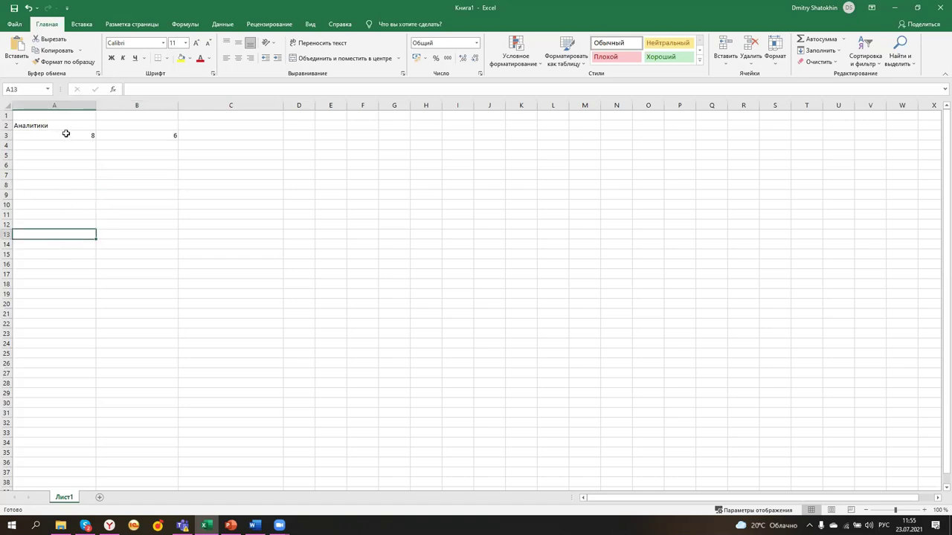
{"action": "left_click", "coordinate": [153, 236]}
{"action": "left_click", "coordinate": [170, 303]}
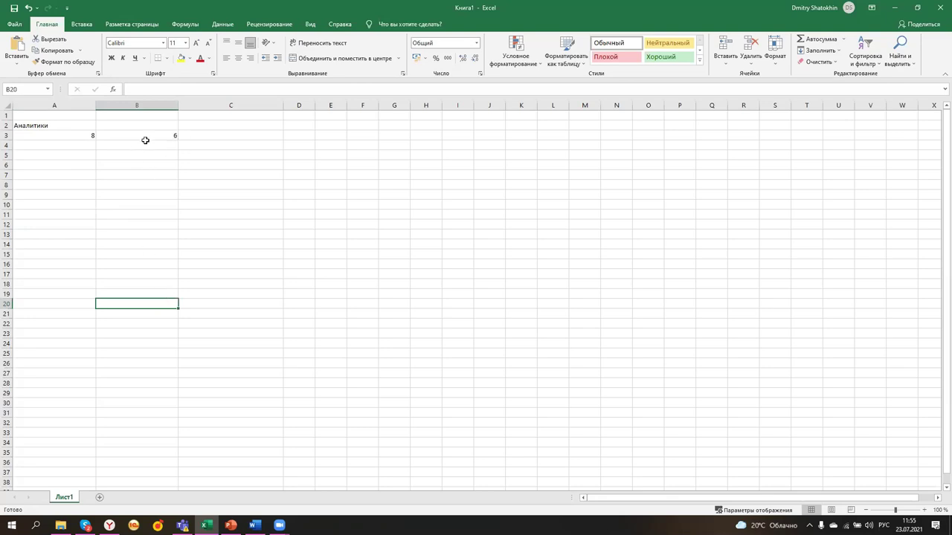
- Enter the heading «месяцев» in cell B2, above the value 6
{"action": "left_click", "coordinate": [130, 126]}
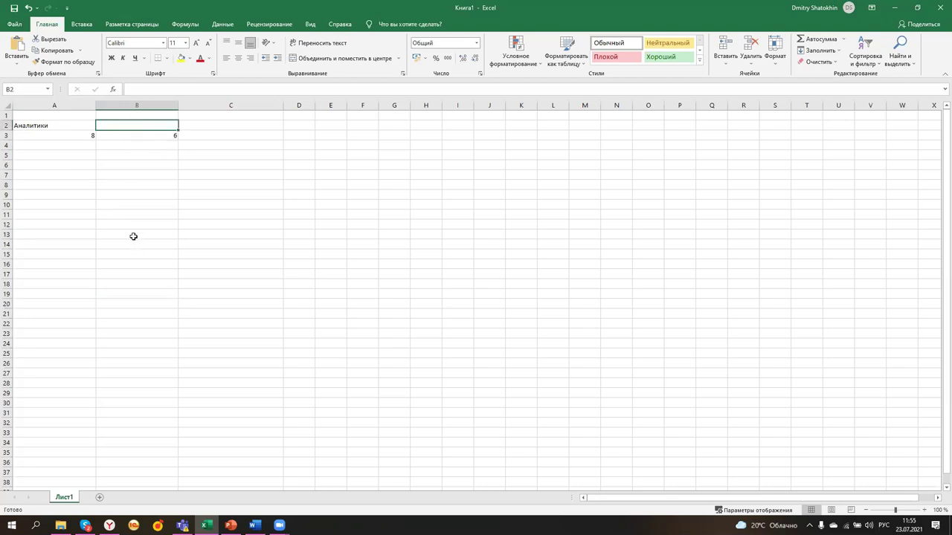
{"action": "type", "text": "месяцев"}
{"action": "left_click", "coordinate": [195, 283]}
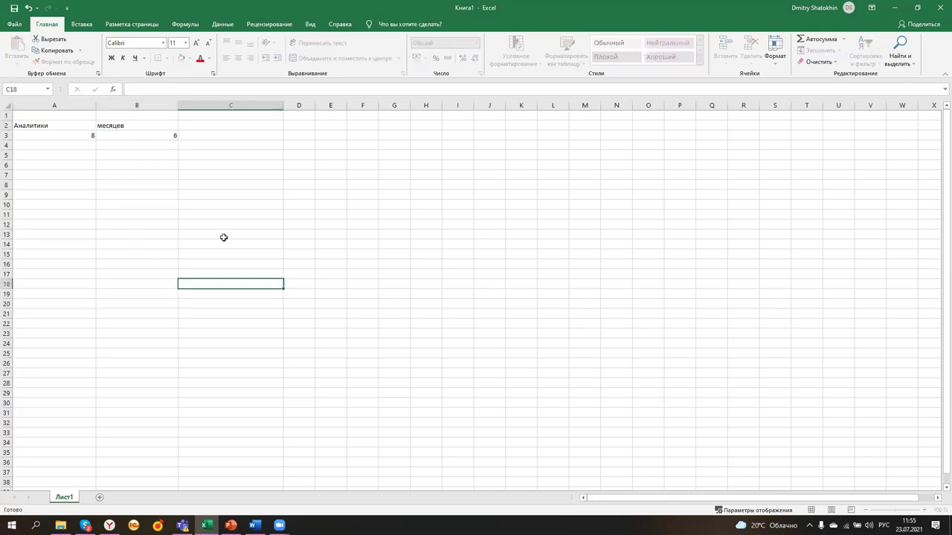
{"action": "left_click", "coordinate": [205, 137]}
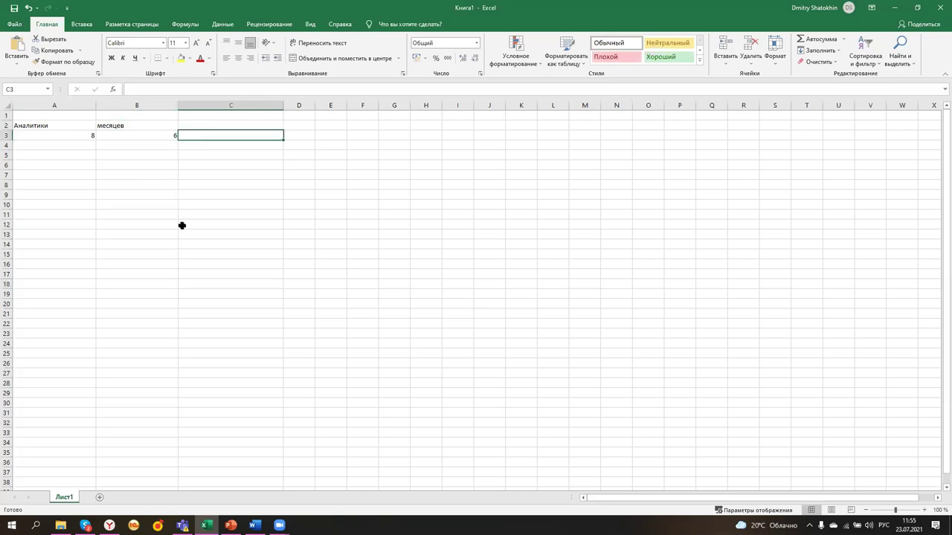
- Enter 176 in cell C3, next to the number of months
{"action": "type", "text": "176"}
{"action": "left_click", "coordinate": [297, 276]}
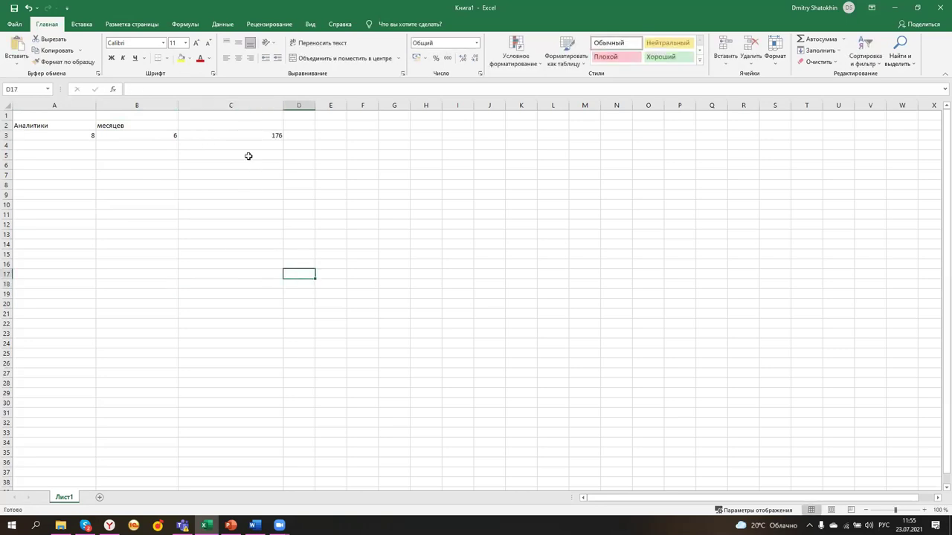
{"action": "left_click", "coordinate": [237, 125]}
{"action": "left_click", "coordinate": [308, 196]}
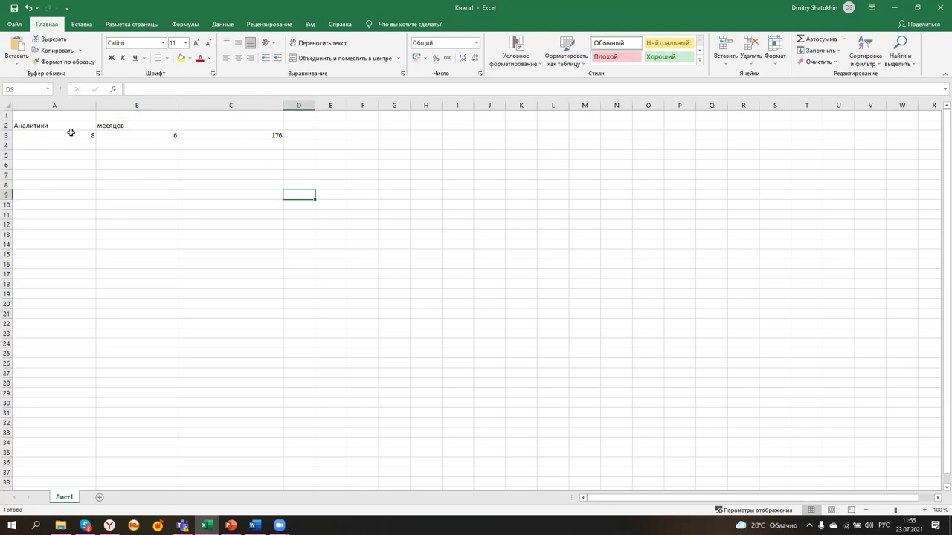
- Enter 3600 in cell D3 and widen column E
{"action": "left_click", "coordinate": [293, 124]}
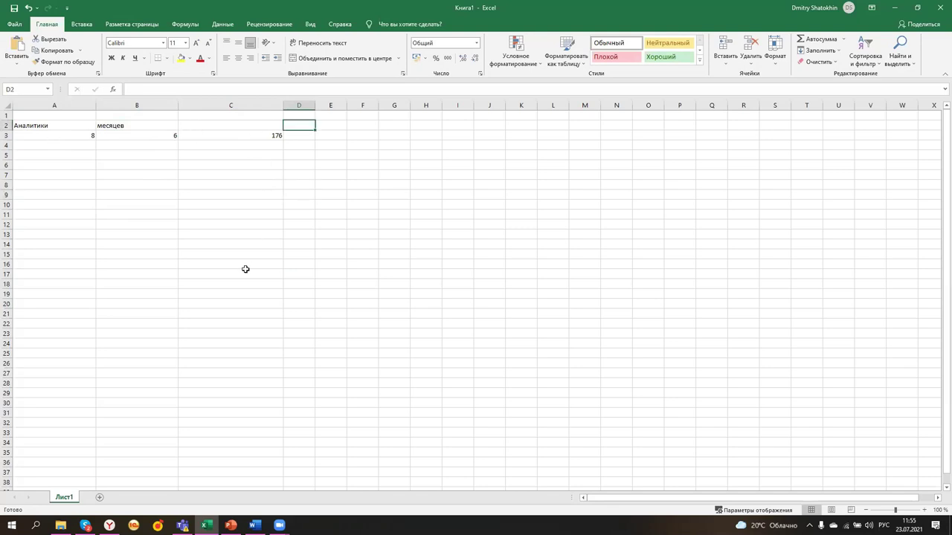
{"action": "left_click", "coordinate": [301, 136]}
{"action": "type", "text": "3600"}
{"action": "left_click", "coordinate": [362, 254]}
{"action": "left_click_drag", "start_coordinate": [346, 104], "coordinate": [373, 104]}
{"action": "left_click", "coordinate": [145, 244]}
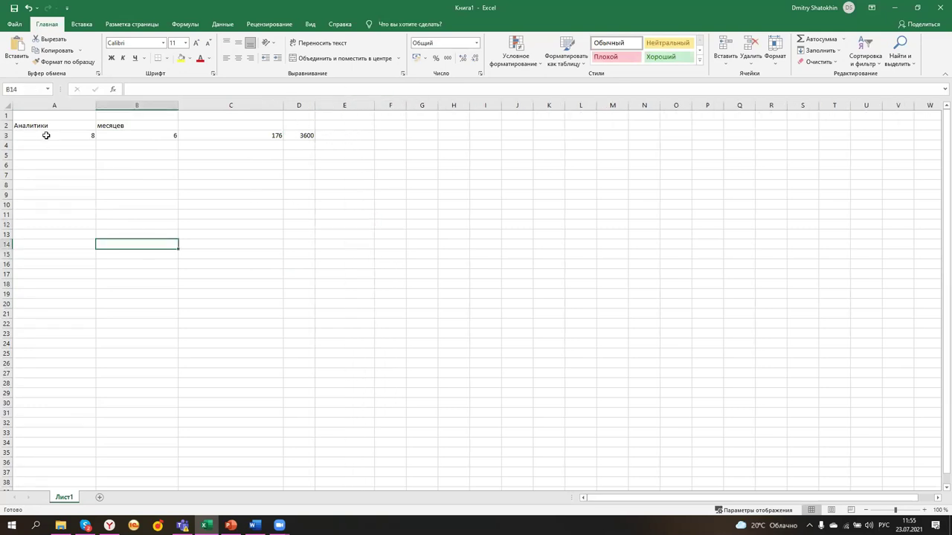
{"action": "left_click", "coordinate": [45, 125]}
{"action": "left_click", "coordinate": [82, 192]}
{"action": "left_click", "coordinate": [68, 137]}
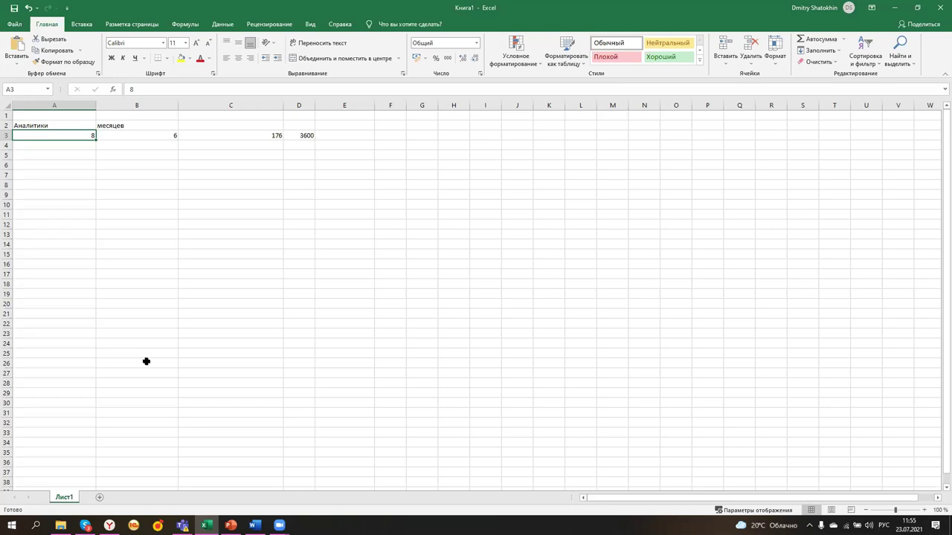
{"action": "key", "text": "ctrl+z"}
{"action": "left_click", "coordinate": [79, 138]}
{"action": "left_click", "coordinate": [62, 174]}
{"action": "left_click", "coordinate": [64, 186]}
{"action": "key", "text": "Delete"}
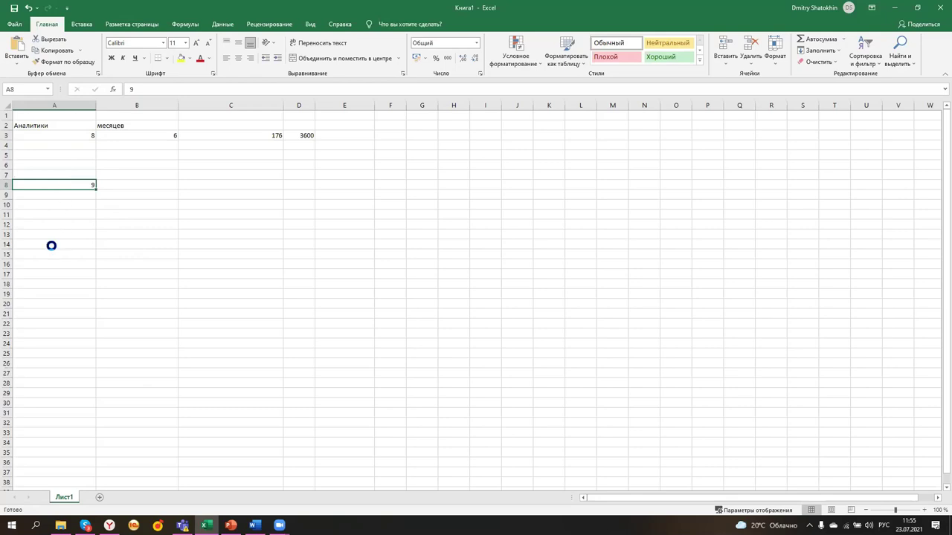
- Change the number of analysts in cell A3 to 9
{"action": "left_click", "coordinate": [63, 135]}
{"action": "type", "text": "9"}
{"action": "left_click", "coordinate": [89, 188]}
- Calculate the analysts' cost in cell E3 with the formula =A3*B3*C3*D3
{"action": "left_click", "coordinate": [332, 134]}
{"action": "type", "text": "="}
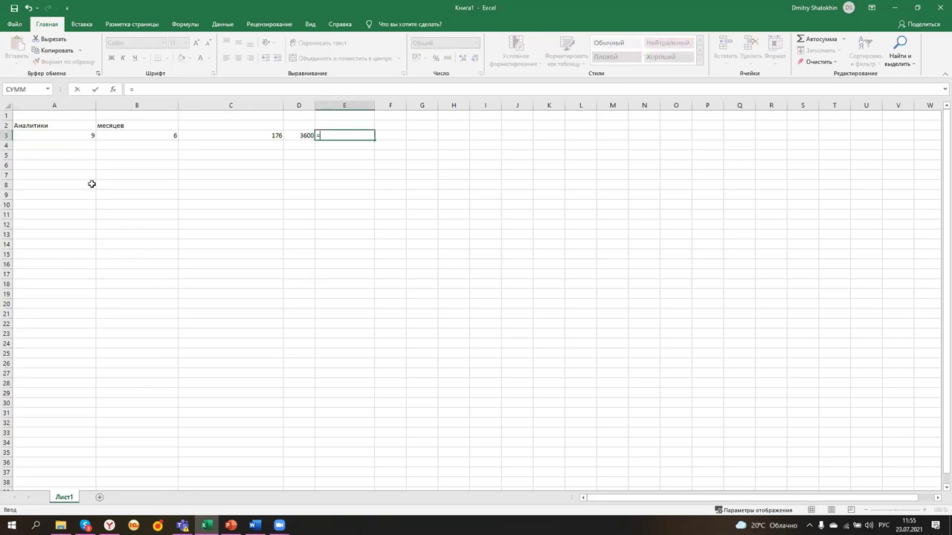
{"action": "left_click", "coordinate": [74, 139]}
{"action": "left_click", "coordinate": [152, 90]}
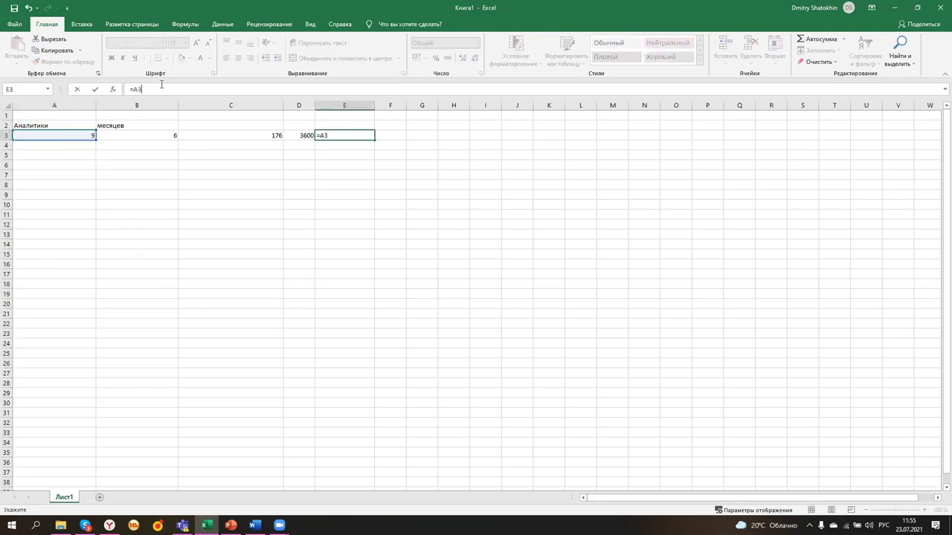
{"action": "type", "text": "*"}
{"action": "left_click", "coordinate": [171, 134]}
{"action": "type", "text": "*"}
{"action": "left_click", "coordinate": [237, 132]}
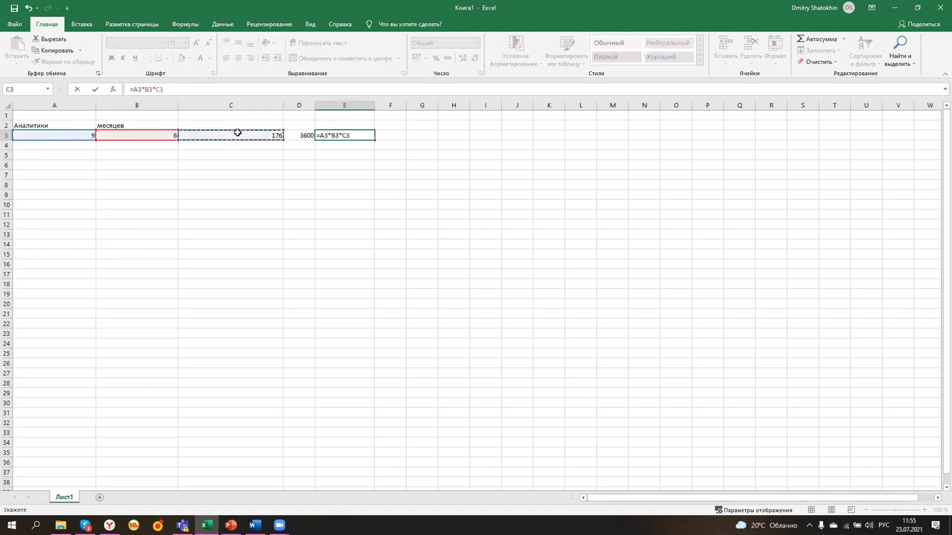
{"action": "type", "text": "*"}
{"action": "left_click", "coordinate": [296, 134]}
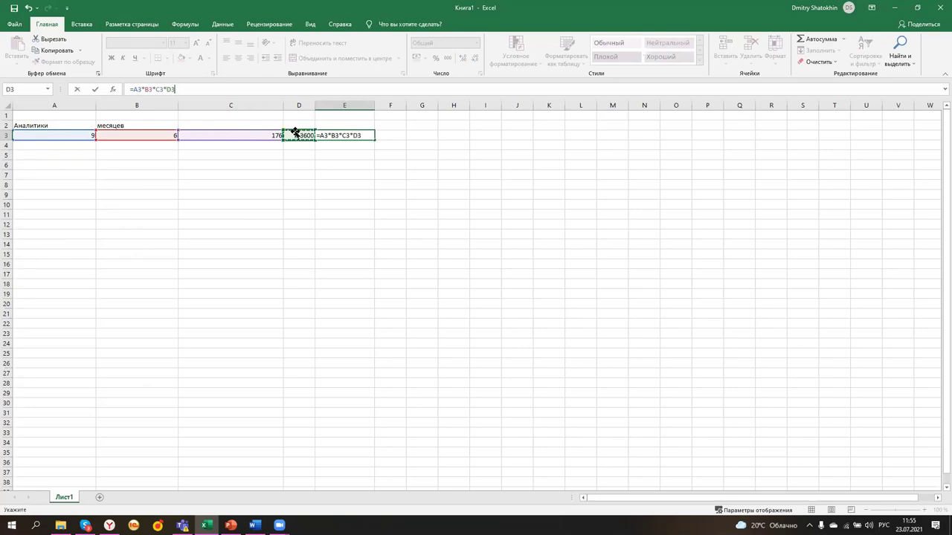
{"action": "key", "text": "Return"}
{"action": "left_click", "coordinate": [369, 136]}
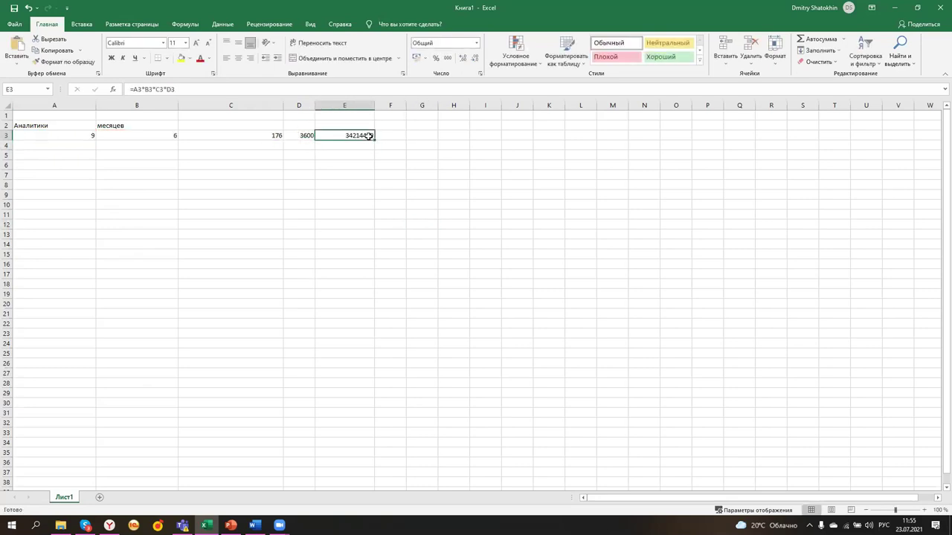
- Apply the accounting format in rubles to the cost in cell E3
{"action": "left_click", "coordinate": [415, 59]}
{"action": "left_click", "coordinate": [393, 253]}
{"action": "left_click", "coordinate": [335, 138]}
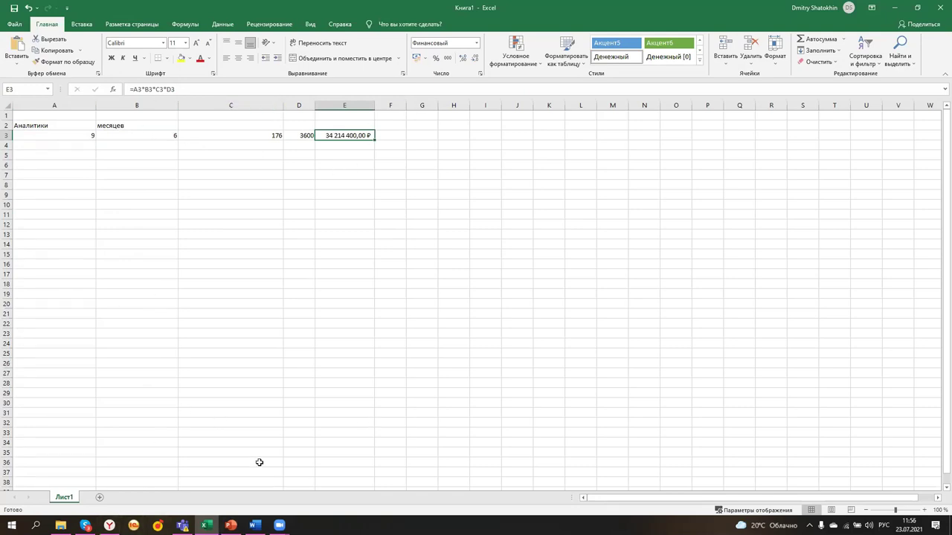
- Switch to the 1C cost calculator in the browser, examine the cost breakdown by stage, and return to the Excel workbook
{"action": "left_click", "coordinate": [109, 525]}
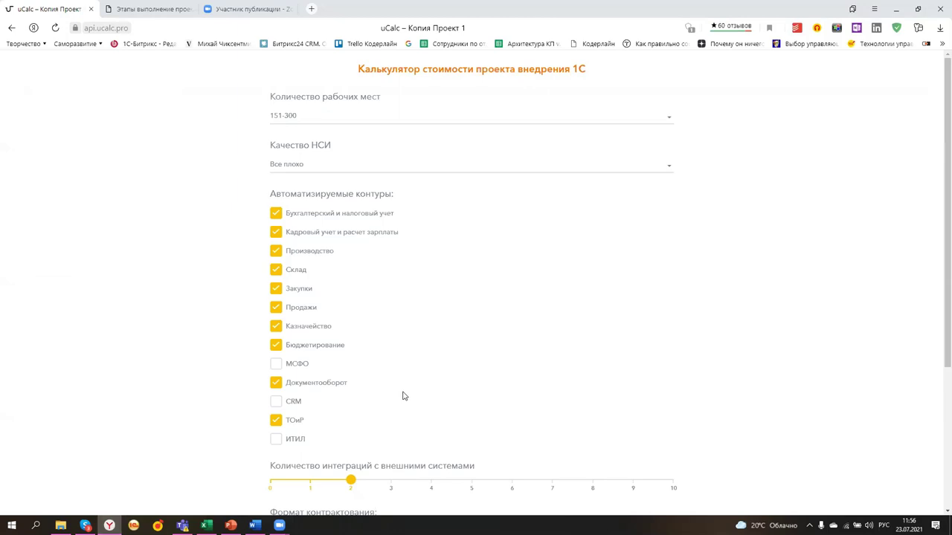
{"action": "scroll", "coordinate": [403, 395], "scroll_direction": "down", "scroll_amount": 3}
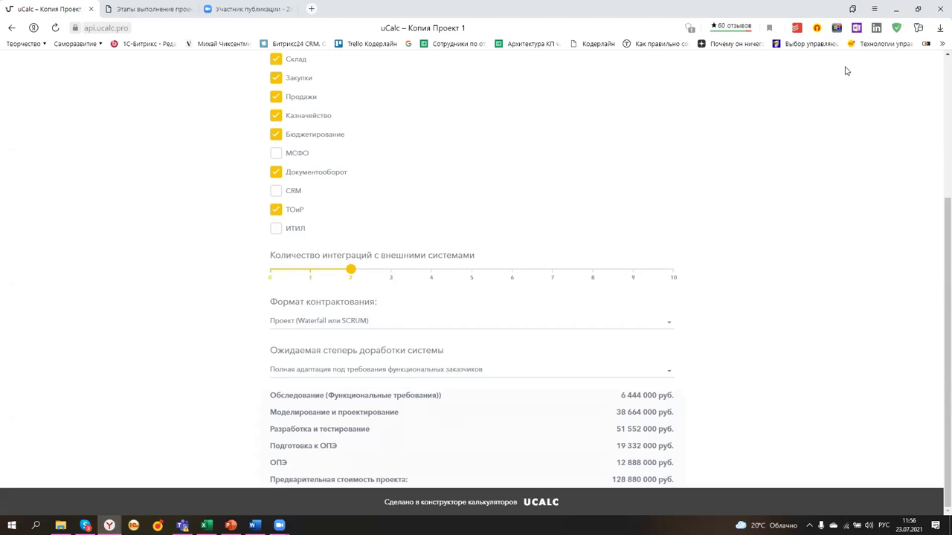
{"action": "left_click", "coordinate": [896, 9]}
{"action": "left_click", "coordinate": [62, 152]}
{"action": "left_click", "coordinate": [40, 205]}
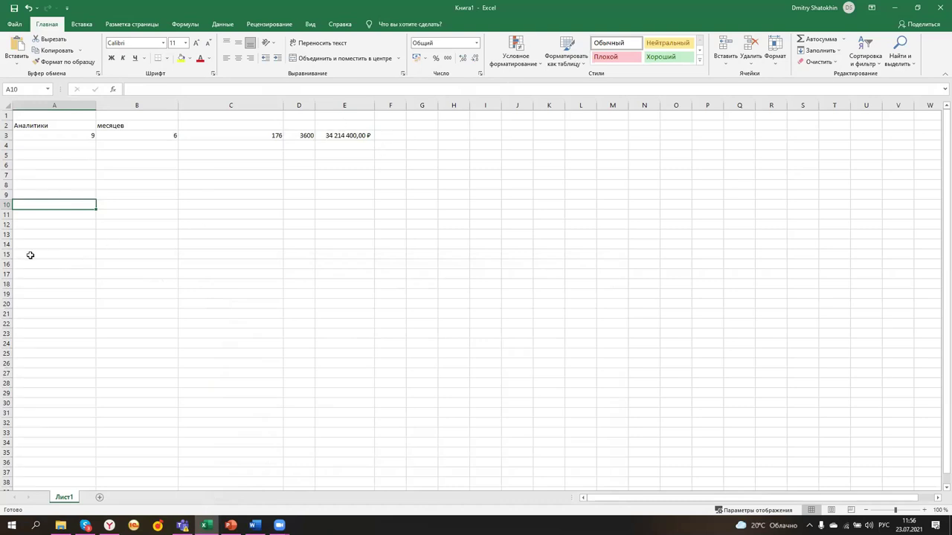
{"action": "left_click", "coordinate": [299, 230]}
{"action": "left_click", "coordinate": [354, 176]}
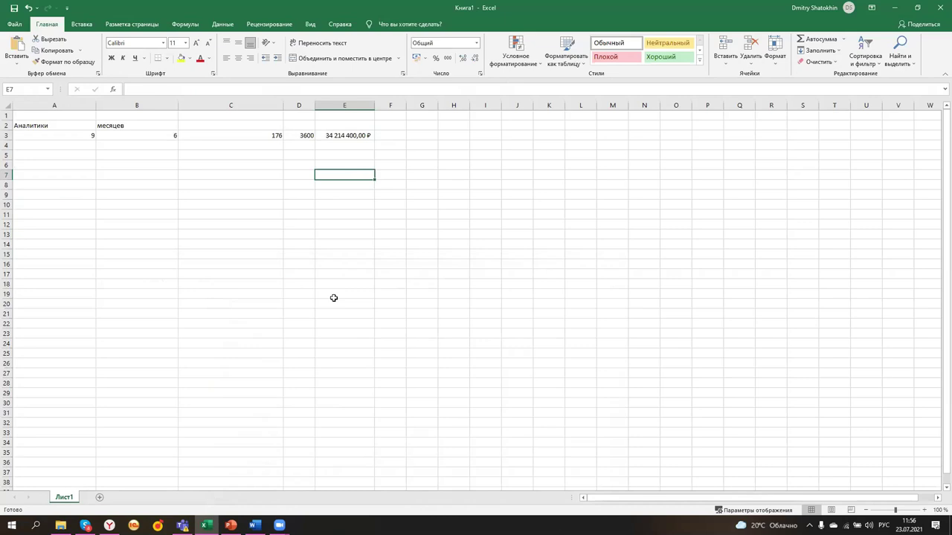
{"action": "left_click", "coordinate": [357, 274]}
{"action": "left_click", "coordinate": [345, 174]}
{"action": "left_click", "coordinate": [318, 317]}
{"action": "left_click", "coordinate": [339, 165]}
{"action": "left_click", "coordinate": [344, 294]}
{"action": "left_click", "coordinate": [346, 171]}
{"action": "left_click", "coordinate": [335, 262]}
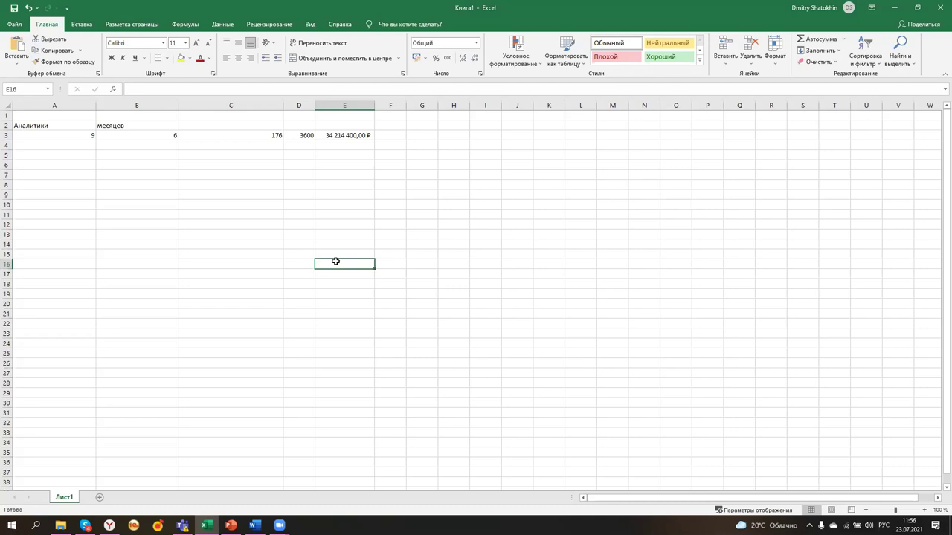
{"action": "left_click", "coordinate": [225, 242]}
{"action": "left_click", "coordinate": [401, 253]}
{"action": "left_click", "coordinate": [327, 155]}
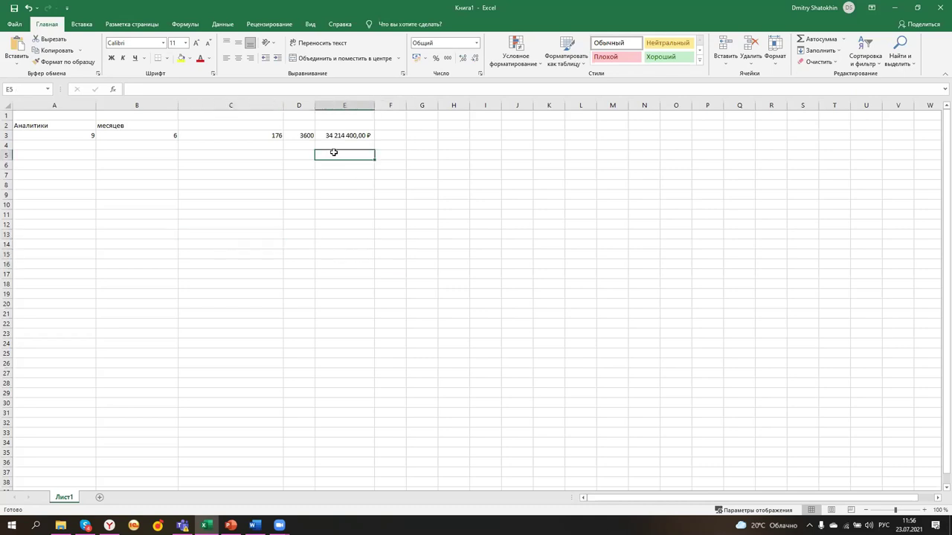
{"action": "left_click", "coordinate": [331, 146]}
{"action": "left_click", "coordinate": [337, 270]}
{"action": "left_click", "coordinate": [130, 135]}
{"action": "left_click", "coordinate": [137, 224]}
{"action": "left_click", "coordinate": [129, 135]}
{"action": "left_click", "coordinate": [122, 224]}
{"action": "left_click", "coordinate": [120, 156]}
{"action": "left_click", "coordinate": [289, 212]}
- Enter the formula =E3*1,5 in cell E4, below the calculated cost
{"action": "left_click", "coordinate": [330, 152]}
{"action": "left_click", "coordinate": [334, 136]}
{"action": "left_click", "coordinate": [322, 148]}
{"action": "type", "text": "="}
{"action": "left_click", "coordinate": [344, 134]}
{"action": "left_click", "coordinate": [178, 92]}
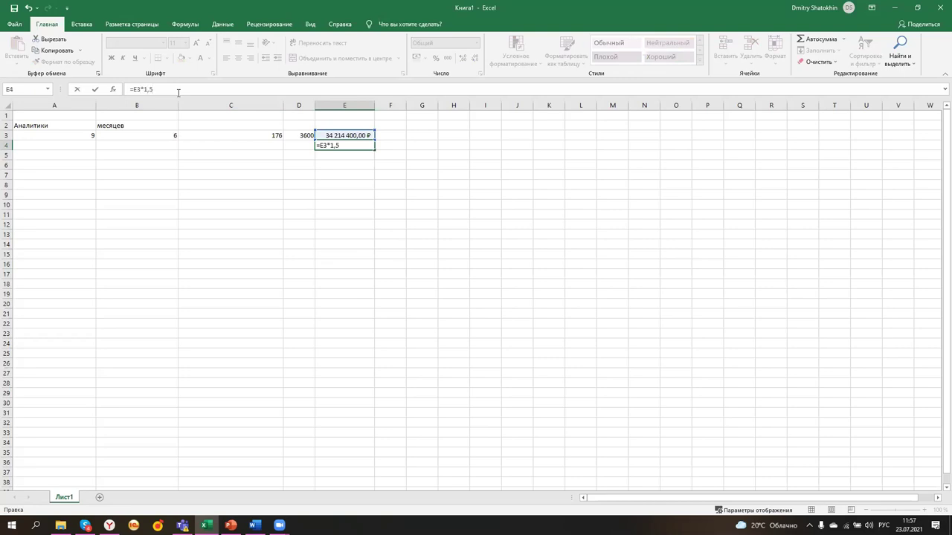
{"action": "key", "text": "Return"}
{"action": "left_click", "coordinate": [464, 211]}
{"action": "left_click", "coordinate": [333, 156]}
{"action": "left_click", "coordinate": [312, 263]}
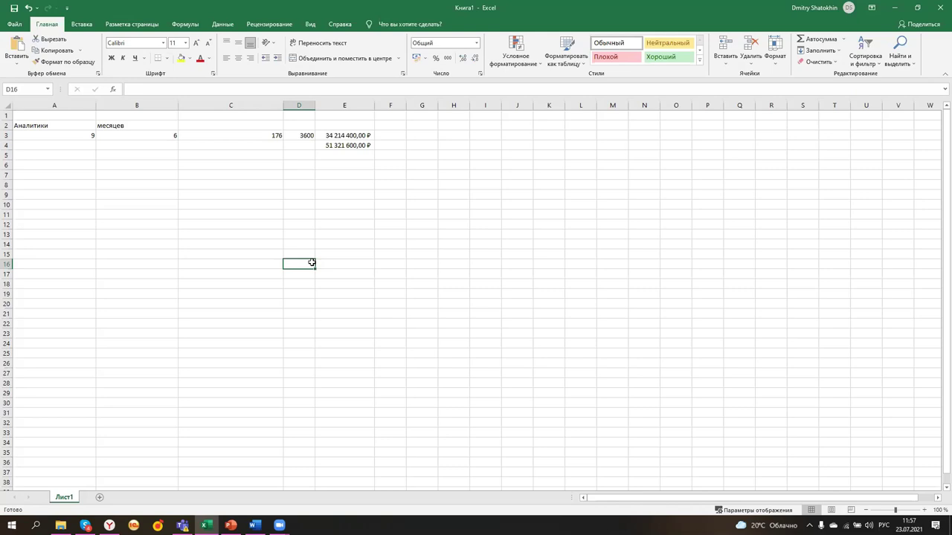
{"action": "left_click", "coordinate": [131, 156]}
{"action": "left_click", "coordinate": [162, 253]}
{"action": "left_click", "coordinate": [257, 244]}
{"action": "left_click", "coordinate": [134, 158]}
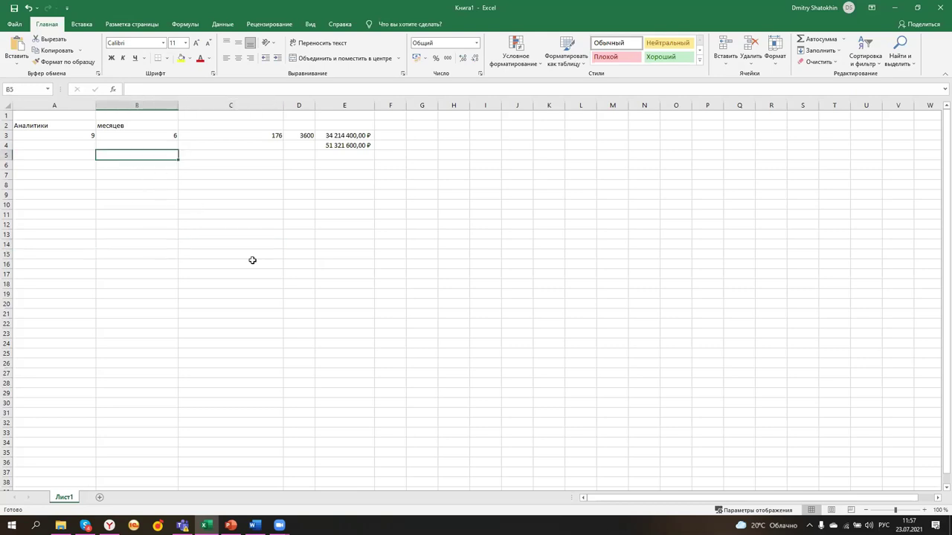
{"action": "left_click", "coordinate": [228, 186]}
{"action": "left_click", "coordinate": [166, 155]}
{"action": "left_click", "coordinate": [285, 253]}
{"action": "left_click", "coordinate": [169, 152]}
{"action": "left_click_drag", "start_coordinate": [226, 235], "coordinate": [227, 224]}
{"action": "left_click", "coordinate": [56, 154]}
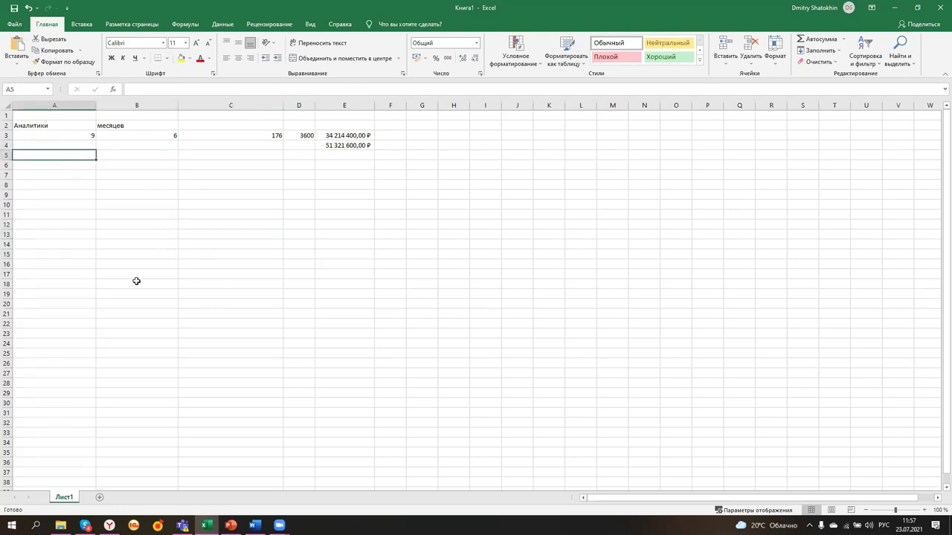
{"action": "left_click", "coordinate": [281, 256]}
- Start a second calculation in row 5 with 11 in cell A5 and 3 in cell B5
{"action": "left_click", "coordinate": [79, 152]}
{"action": "type", "text": "11"}
{"action": "left_click", "coordinate": [131, 257]}
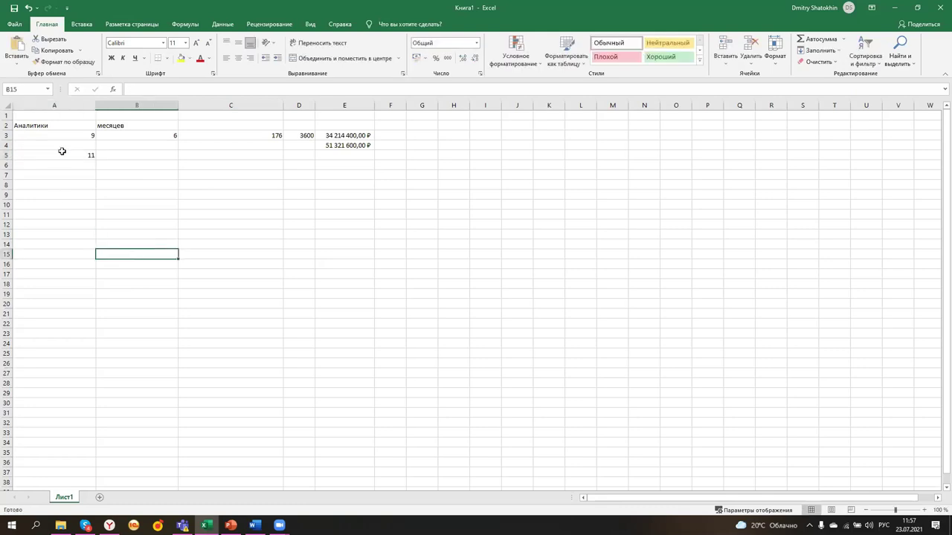
{"action": "left_click", "coordinate": [139, 157]}
{"action": "type", "text": "3"}
{"action": "left_click", "coordinate": [159, 233]}
- Fill the 176 from cell C3 down to C5 and clear the copy in C4
{"action": "left_click", "coordinate": [274, 134]}
{"action": "left_click_drag", "start_coordinate": [283, 140], "coordinate": [272, 159]}
{"action": "left_click", "coordinate": [231, 214]}
{"action": "left_click", "coordinate": [234, 146]}
{"action": "key", "text": "Delete"}
- Fill the 3600 from cell D3 down to D5 and clear the copy in D4
{"action": "left_click", "coordinate": [302, 136]}
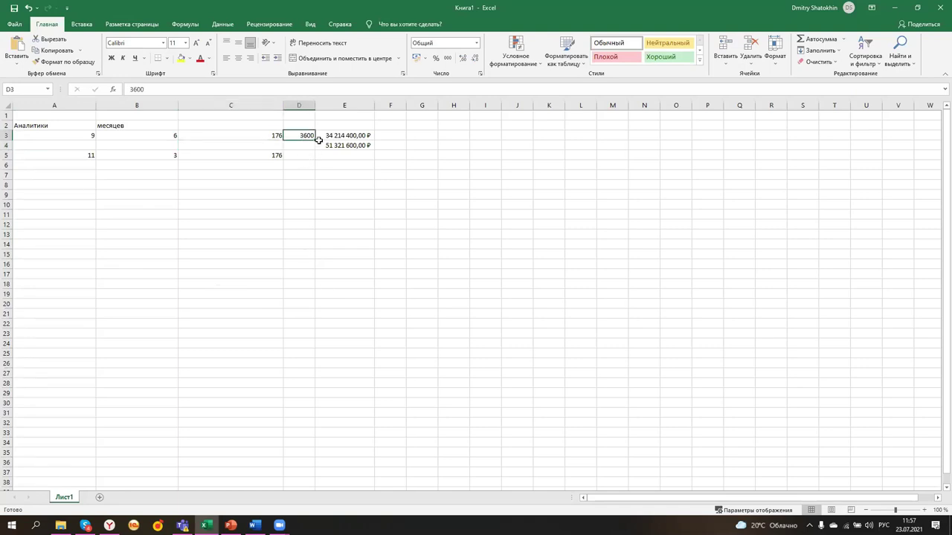
{"action": "left_click_drag", "start_coordinate": [315, 140], "coordinate": [302, 157]}
{"action": "left_click", "coordinate": [296, 147]}
{"action": "key", "text": "Delete"}
{"action": "left_click", "coordinate": [350, 235]}
- Fill the cost formula from cell E3 down to E5
{"action": "left_click_drag", "start_coordinate": [350, 137], "coordinate": [354, 146]}
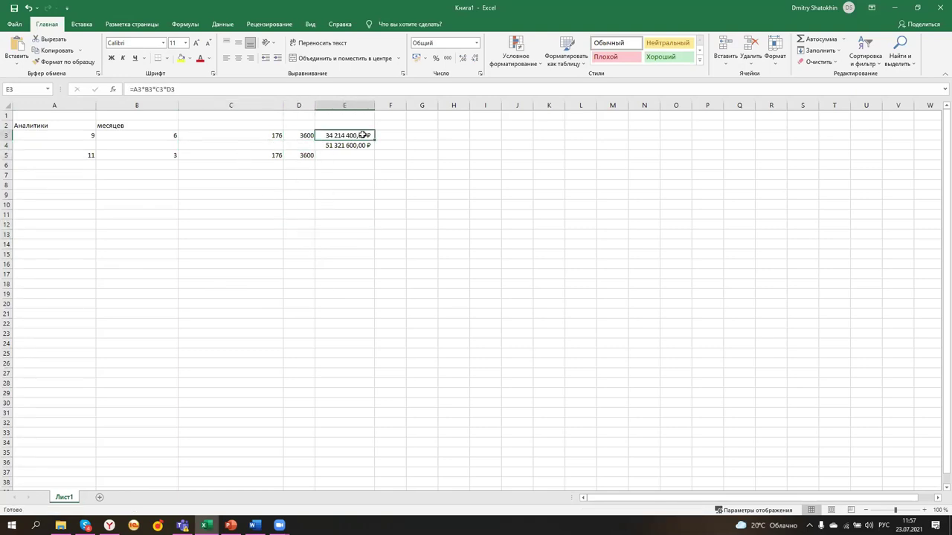
{"action": "left_click", "coordinate": [351, 165]}
{"action": "left_click", "coordinate": [353, 152]}
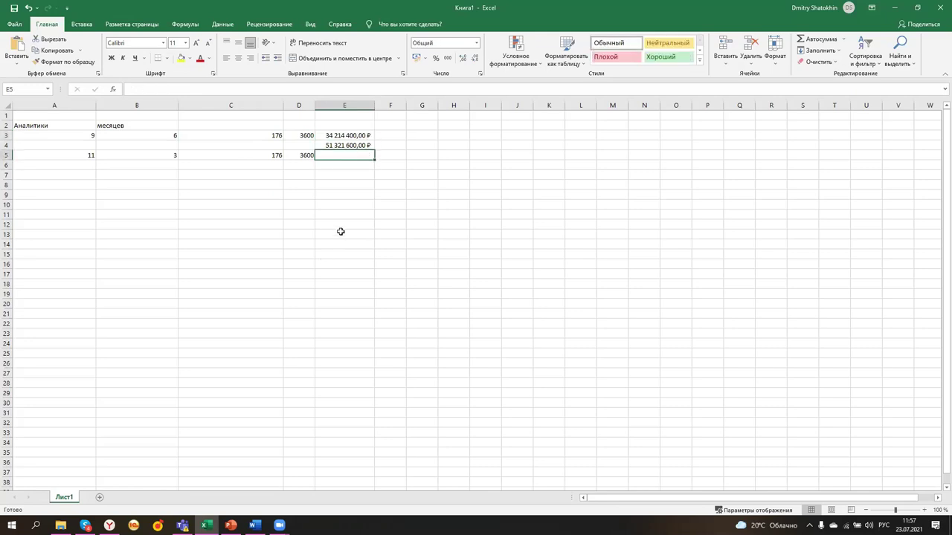
{"action": "left_click", "coordinate": [354, 137]}
{"action": "left_click_drag", "start_coordinate": [374, 141], "coordinate": [368, 157]}
{"action": "left_click", "coordinate": [351, 206]}
- Replace the filled formula in cell E4 with =E3*1,5
{"action": "left_click", "coordinate": [348, 146]}
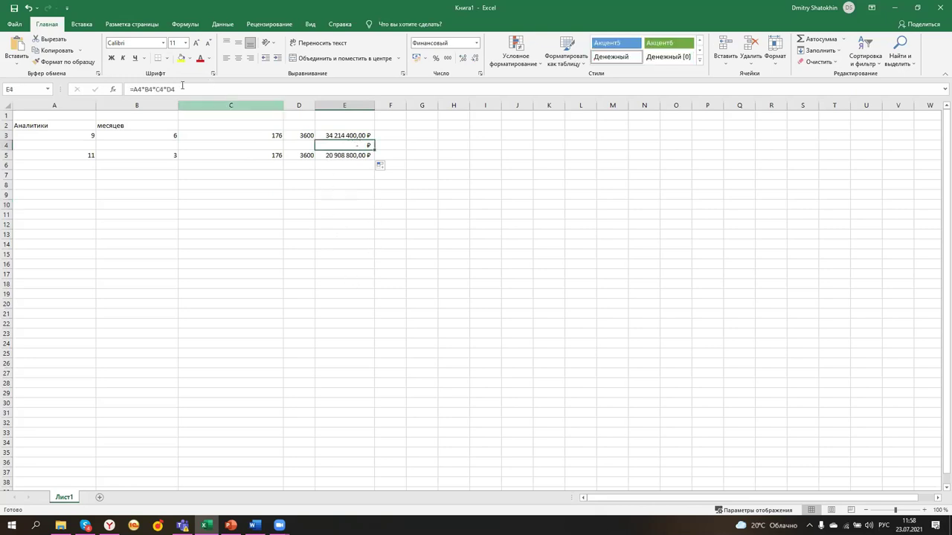
{"action": "type", "text": "="}
{"action": "left_click", "coordinate": [339, 135]}
{"action": "left_click", "coordinate": [166, 89]}
{"action": "type", "text": "*1,5"}
{"action": "key", "text": "Return"}
{"action": "left_click", "coordinate": [318, 249]}
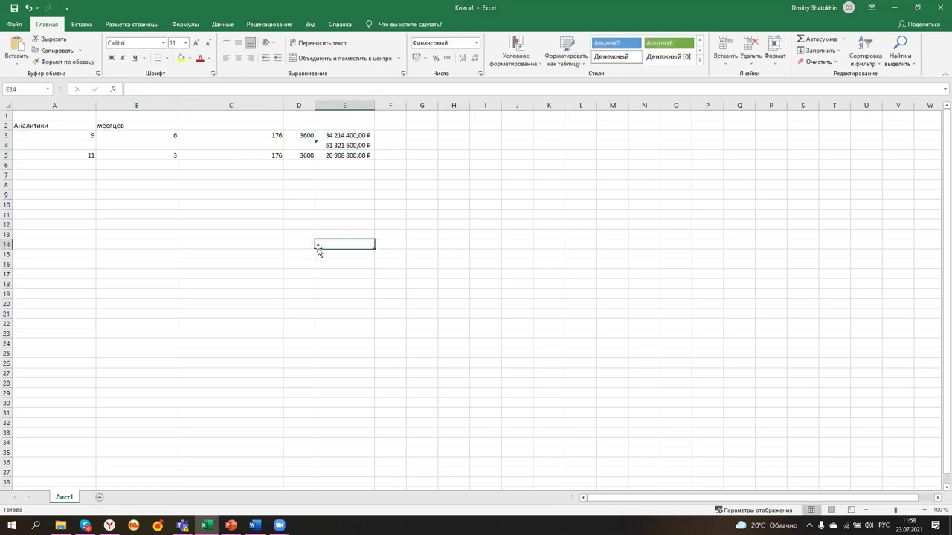
{"action": "mouse_move", "coordinate": [74, 155]}
{"action": "left_mouse_down"}
{"action": "mouse_move", "coordinate": [354, 154]}
{"action": "mouse_move", "coordinate": [67, 154]}
{"action": "left_mouse_up"}
{"action": "left_click", "coordinate": [336, 222]}
{"action": "left_click", "coordinate": [245, 223]}
{"action": "left_click", "coordinate": [339, 154]}
{"action": "left_click", "coordinate": [339, 222]}
{"action": "mouse_move", "coordinate": [336, 154]}
{"action": "left_mouse_down"}
{"action": "mouse_move", "coordinate": [80, 156]}
{"action": "mouse_move", "coordinate": [338, 155]}
{"action": "left_mouse_up"}
{"action": "left_click", "coordinate": [125, 202]}
{"action": "left_click", "coordinate": [323, 204]}
{"action": "left_click", "coordinate": [80, 155]}
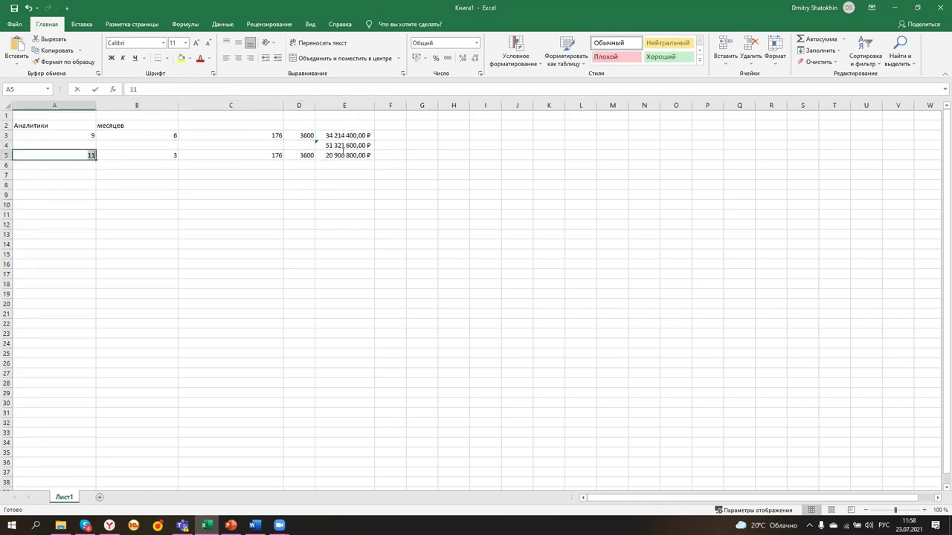
{"action": "left_click", "coordinate": [126, 180]}
{"action": "left_click_drag", "start_coordinate": [85, 155], "coordinate": [325, 154]}
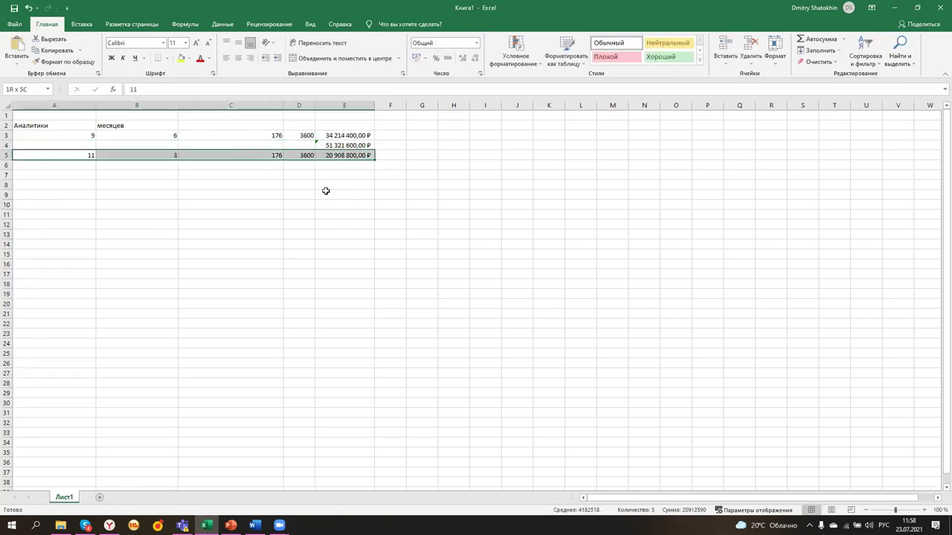
{"action": "left_click", "coordinate": [345, 224]}
{"action": "left_click", "coordinate": [76, 155]}
{"action": "left_click", "coordinate": [83, 224]}
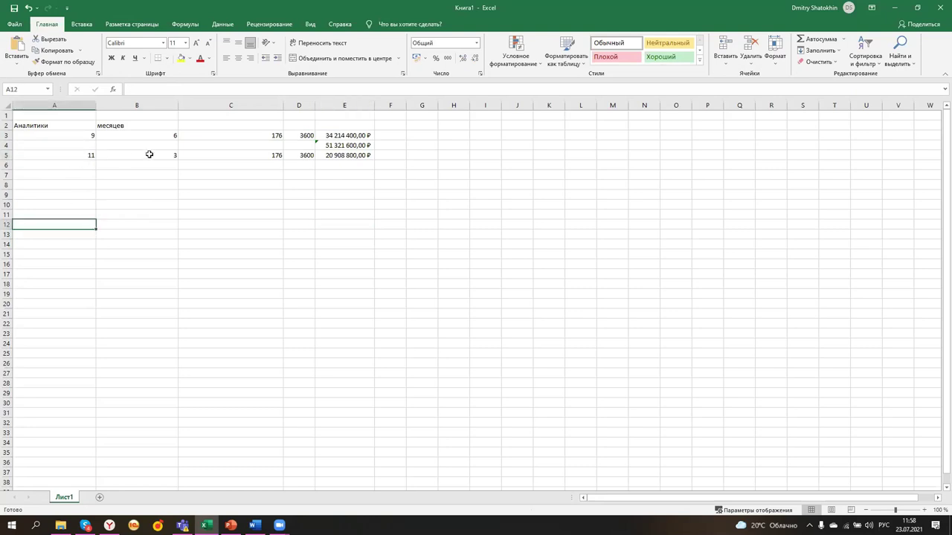
- Change the number of months in cell B5 to 2
{"action": "left_click", "coordinate": [148, 154]}
{"action": "left_click", "coordinate": [242, 255]}
{"action": "type", "text": "2"}
{"action": "left_click", "coordinate": [160, 154]}
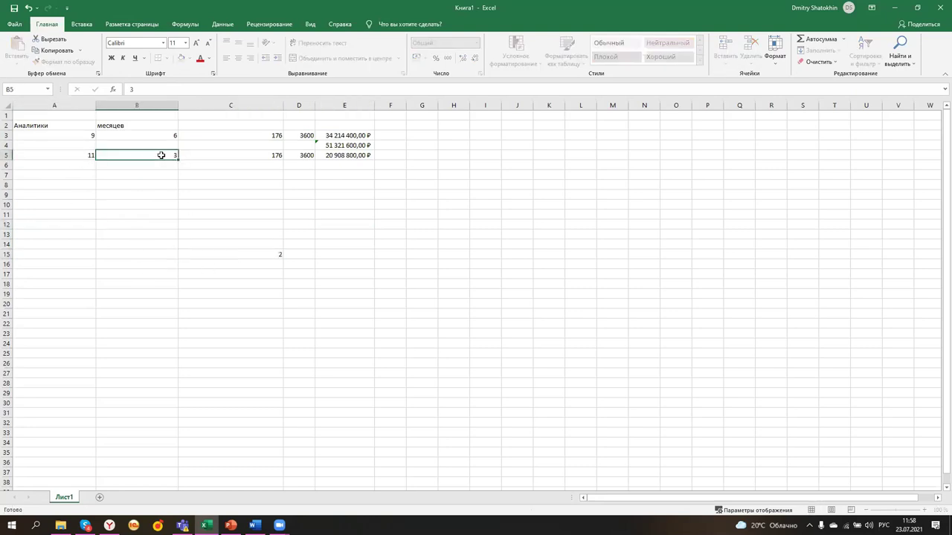
{"action": "type", "text": "2"}
{"action": "left_click", "coordinate": [195, 214]}
- Clear the stray 2 from cell C15
{"action": "left_click", "coordinate": [264, 253]}
{"action": "left_click", "coordinate": [310, 246]}
{"action": "left_click", "coordinate": [265, 253]}
{"action": "left_click", "coordinate": [342, 284]}
{"action": "left_click", "coordinate": [277, 195]}
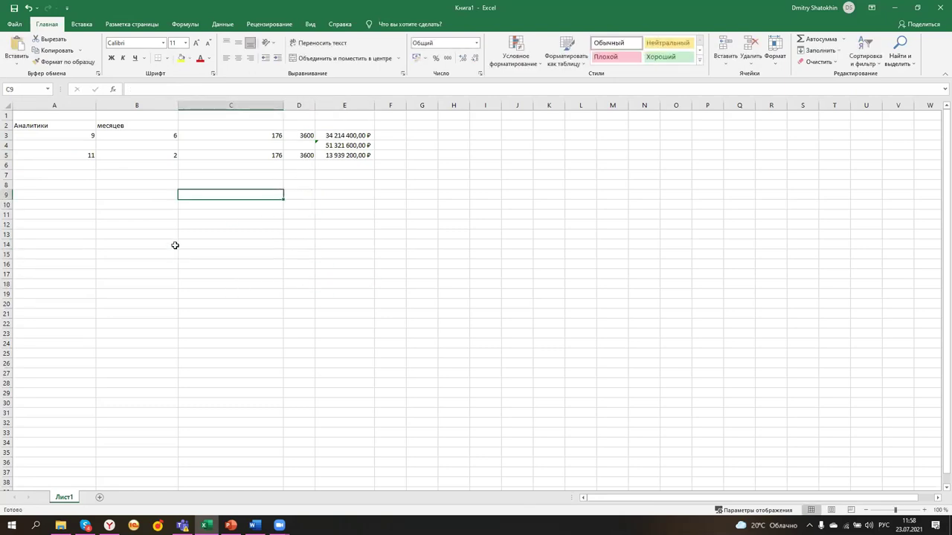
- Start row 6 of the estimate with 7 analysts in A6 and 3 months in B6
{"action": "left_click", "coordinate": [173, 253]}
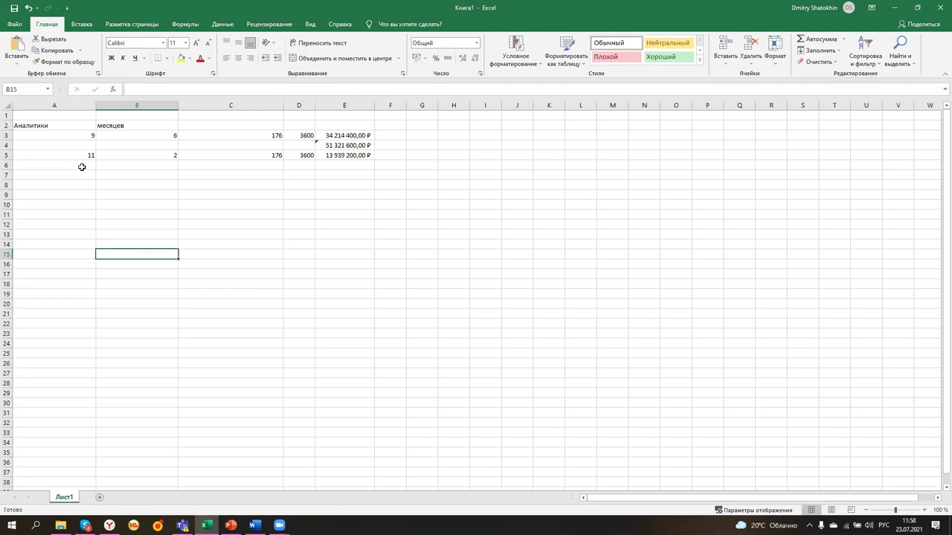
{"action": "left_click", "coordinate": [43, 168]}
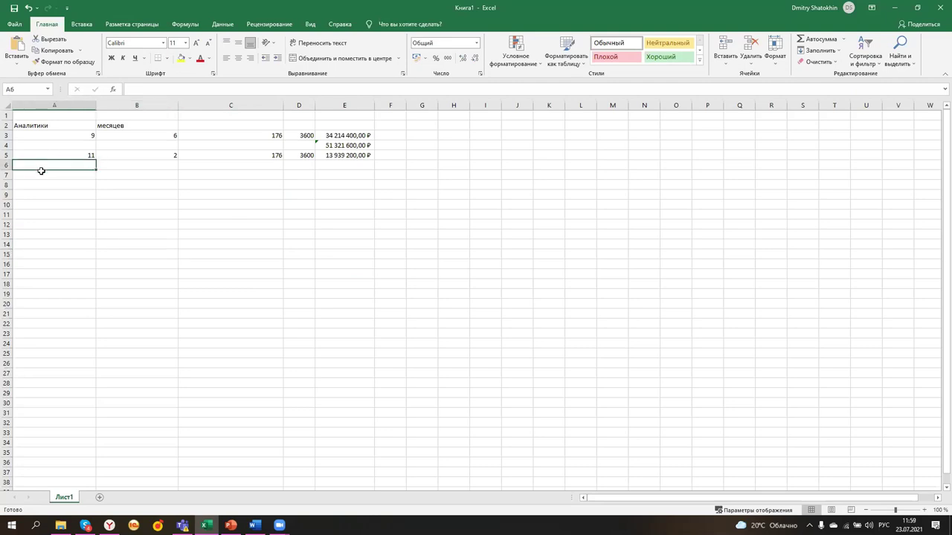
{"action": "type", "text": "7"}
{"action": "left_click", "coordinate": [141, 165]}
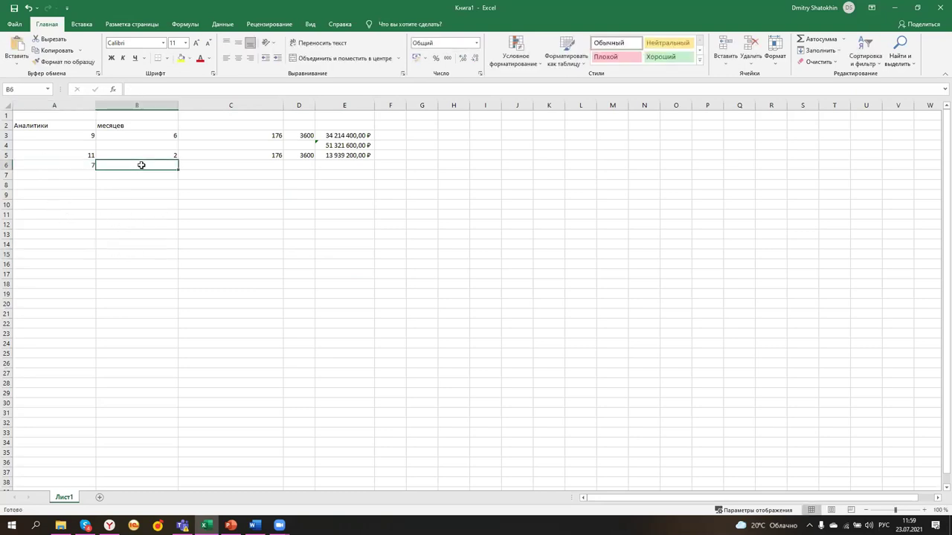
{"action": "type", "text": "3"}
{"action": "left_click", "coordinate": [255, 275]}
- Fill the 176 hours from C5 and the 3600 rate from D5 down into row 6
{"action": "left_click", "coordinate": [275, 157]}
{"action": "left_click_drag", "start_coordinate": [279, 163], "coordinate": [285, 171]}
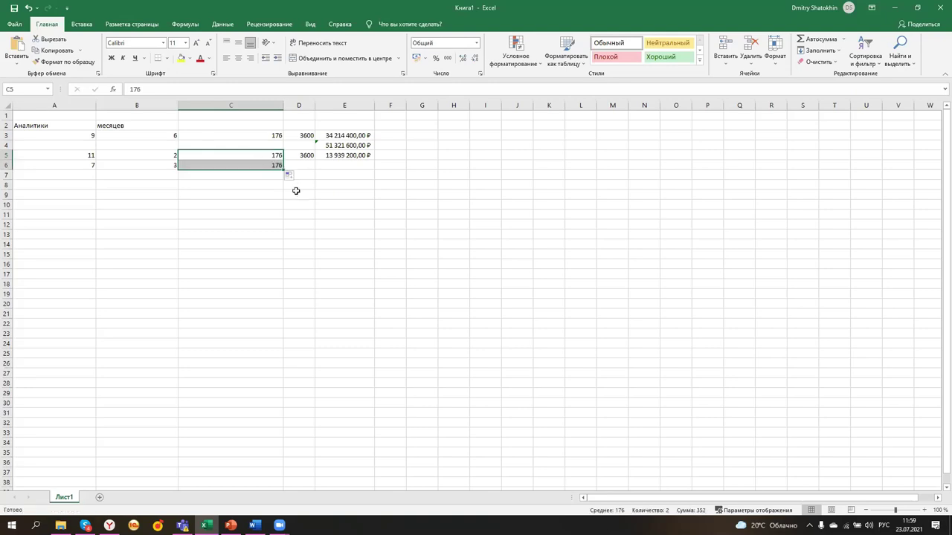
{"action": "left_click", "coordinate": [299, 146]}
{"action": "left_click", "coordinate": [301, 160]}
{"action": "left_click_drag", "start_coordinate": [314, 160], "coordinate": [312, 170]}
{"action": "left_click", "coordinate": [311, 199]}
- Fill the cost formula from cell E5 down to E6
{"action": "left_click", "coordinate": [351, 146]}
{"action": "left_click", "coordinate": [352, 155]}
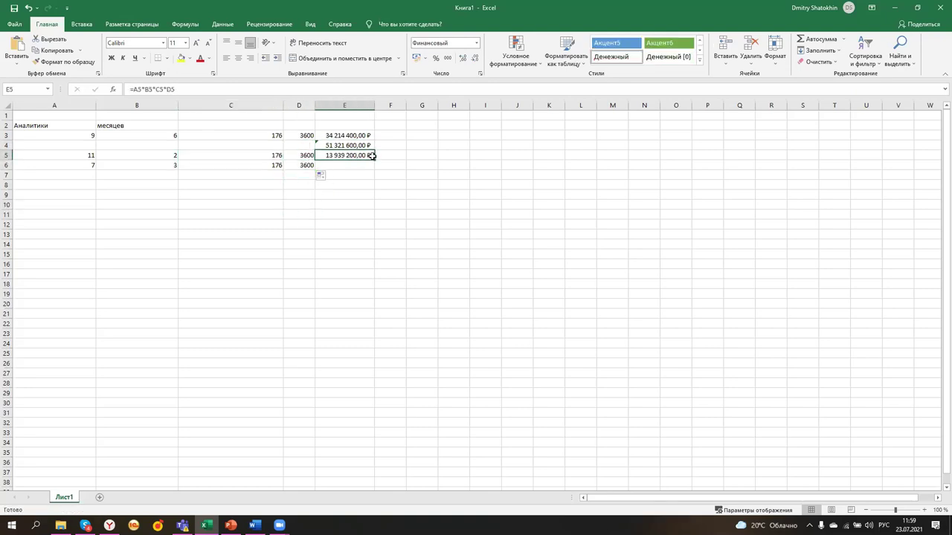
{"action": "left_click_drag", "start_coordinate": [373, 159], "coordinate": [372, 170]}
{"action": "left_click", "coordinate": [344, 243]}
{"action": "left_click", "coordinate": [310, 165]}
{"action": "left_click", "coordinate": [312, 211]}
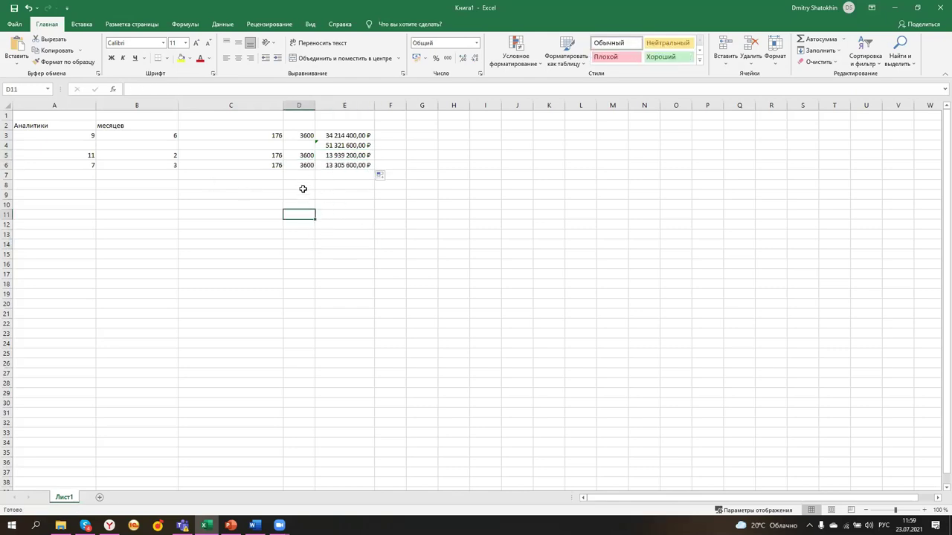
- Total the stage costs in cell E8 with the СУММ function over E3:E6
{"action": "left_click", "coordinate": [327, 184]}
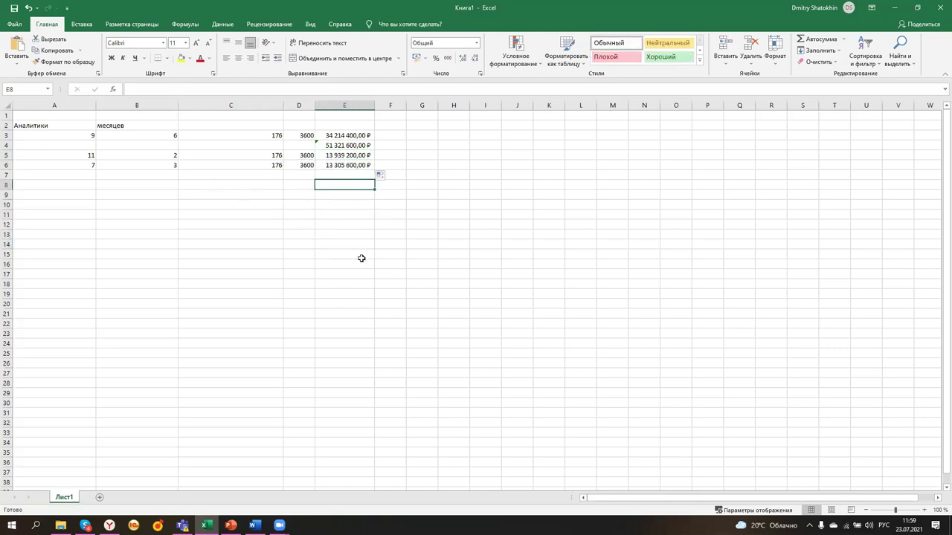
{"action": "type", "text": "="}
{"action": "left_click", "coordinate": [112, 90]}
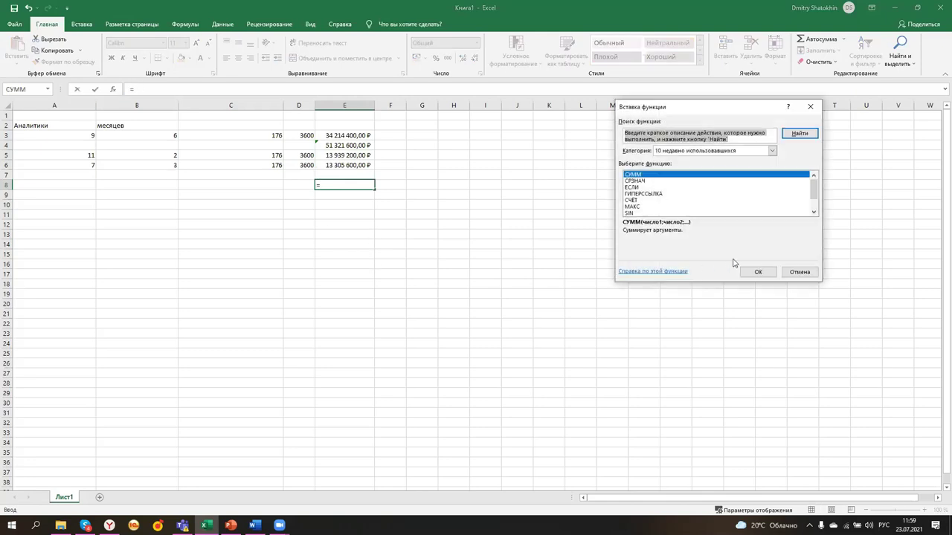
{"action": "left_click", "coordinate": [759, 272]}
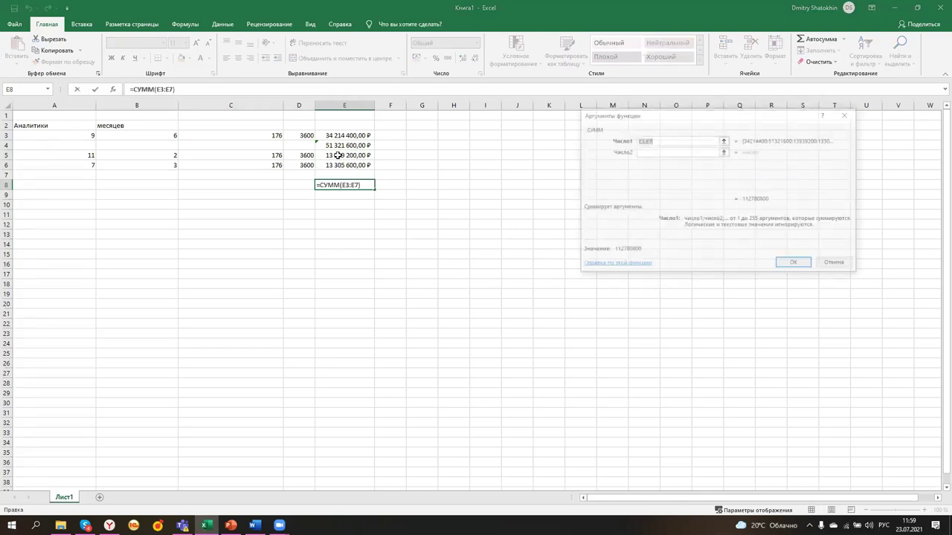
{"action": "left_click_drag", "start_coordinate": [352, 135], "coordinate": [347, 166]}
{"action": "key", "text": "Return"}
{"action": "left_click", "coordinate": [330, 275]}
{"action": "left_click", "coordinate": [344, 185]}
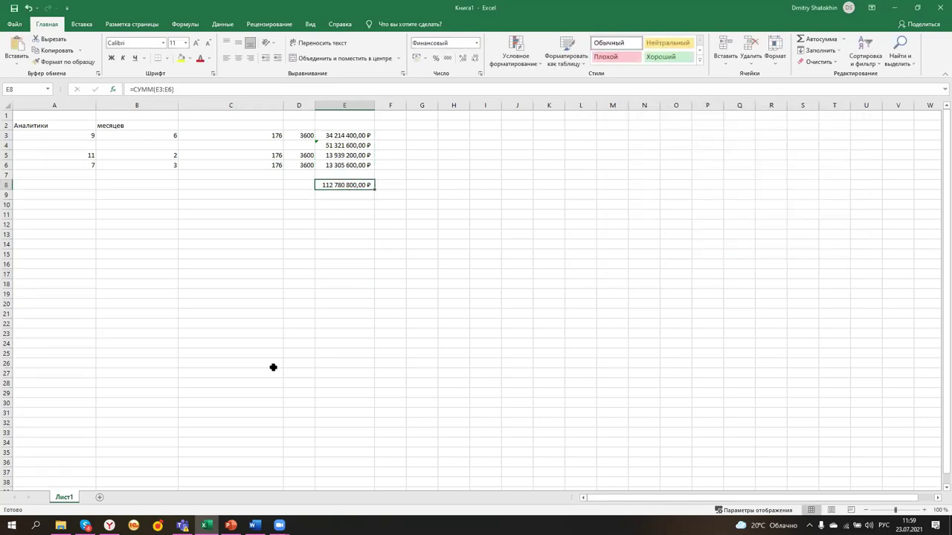
{"action": "left_click", "coordinate": [245, 396]}
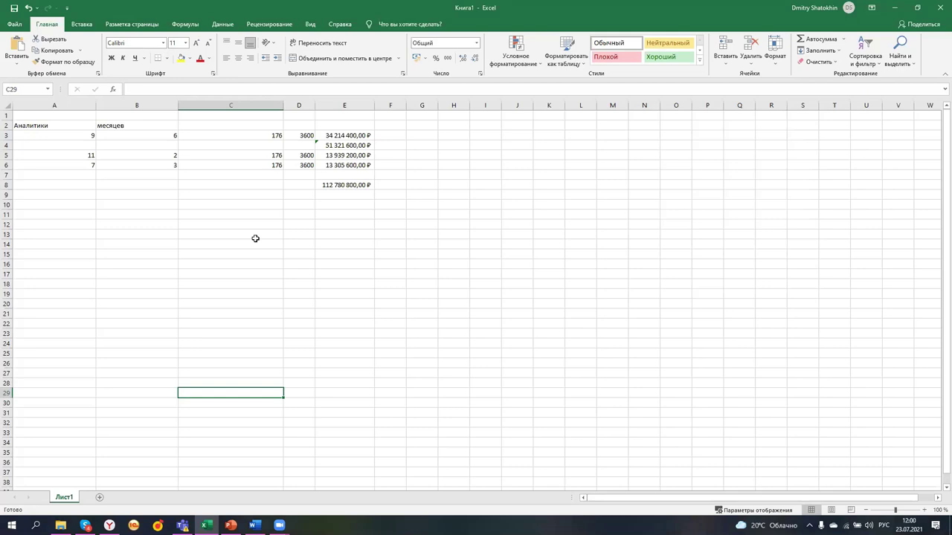
{"action": "left_click", "coordinate": [312, 240]}
{"action": "left_click", "coordinate": [299, 323]}
{"action": "left_click", "coordinate": [347, 223]}
{"action": "left_click", "coordinate": [270, 312]}
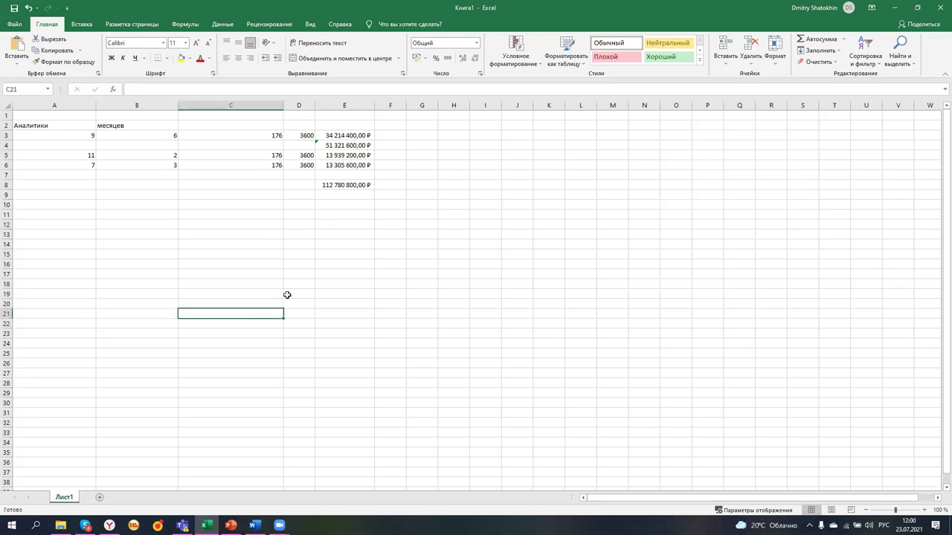
{"action": "left_click", "coordinate": [337, 137]}
{"action": "left_click", "coordinate": [448, 204]}
- Label cell F3 "Обследование + моделирование" and put "Раз" in cell F4
{"action": "left_click", "coordinate": [394, 135]}
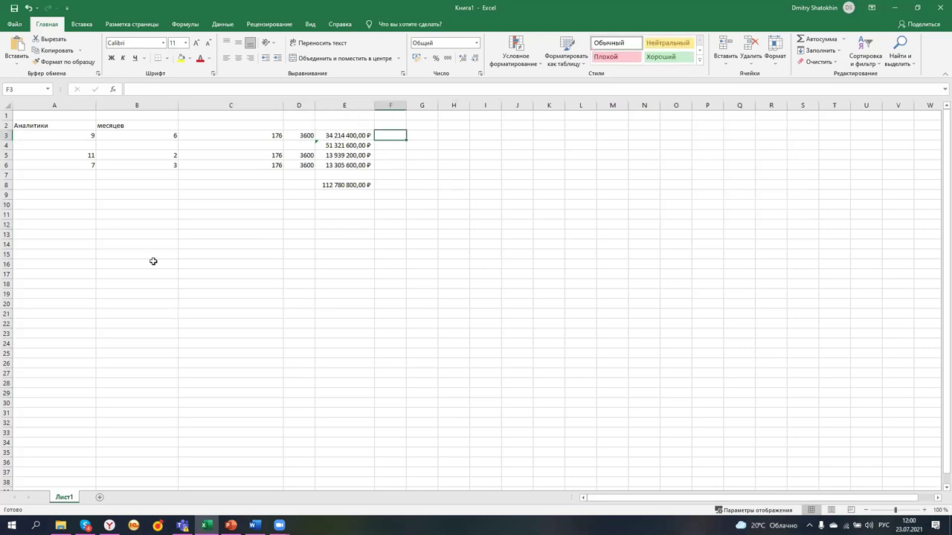
{"action": "type", "text": "Обследование "}
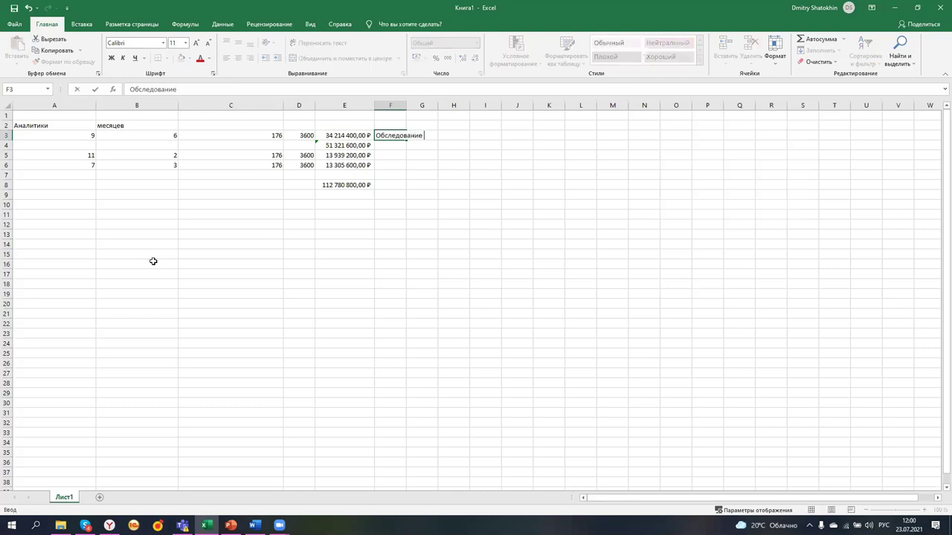
{"action": "type", "text": "+ моделирование"}
{"action": "left_click", "coordinate": [393, 281]}
{"action": "left_click", "coordinate": [396, 149]}
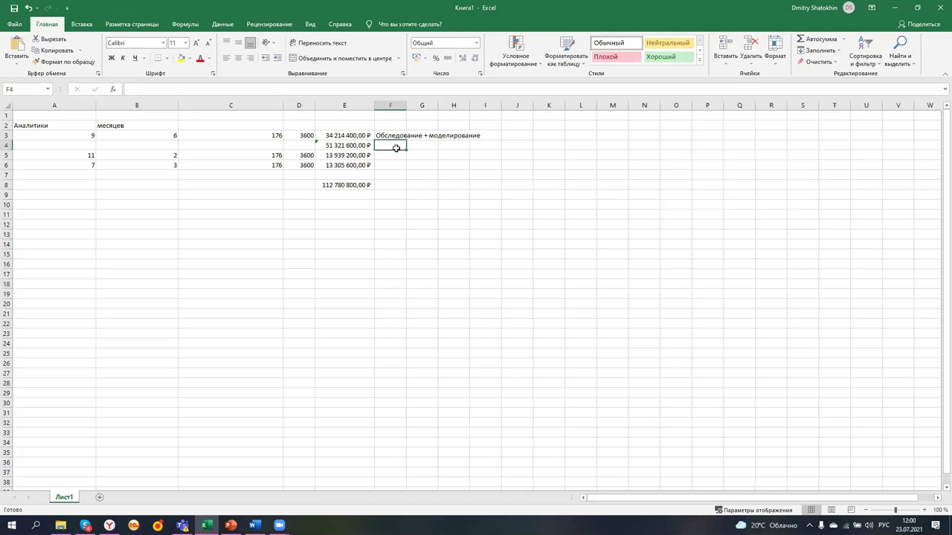
{"action": "type", "text": "Раз"}
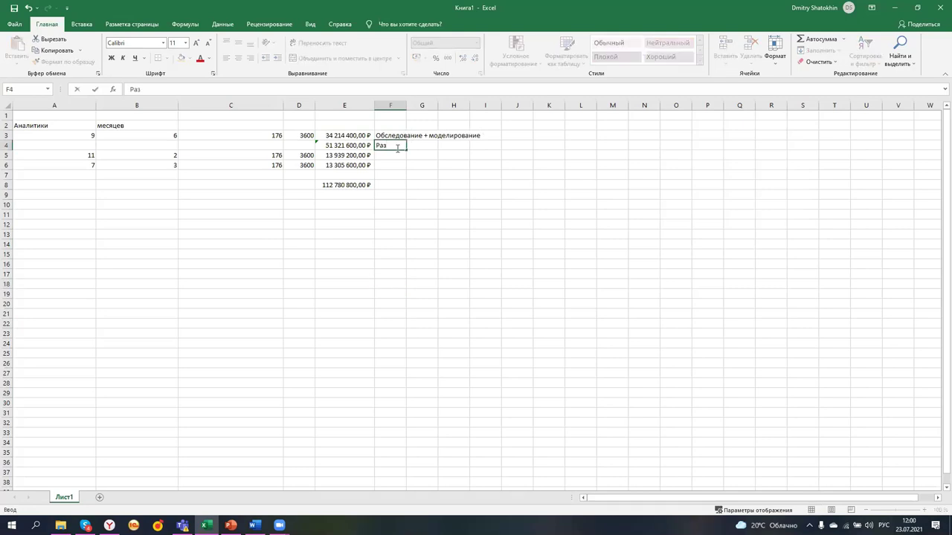
- Append "+ проектирование" to the stage label in cell F3
{"action": "left_click", "coordinate": [402, 137]}
{"action": "left_click", "coordinate": [249, 89]}
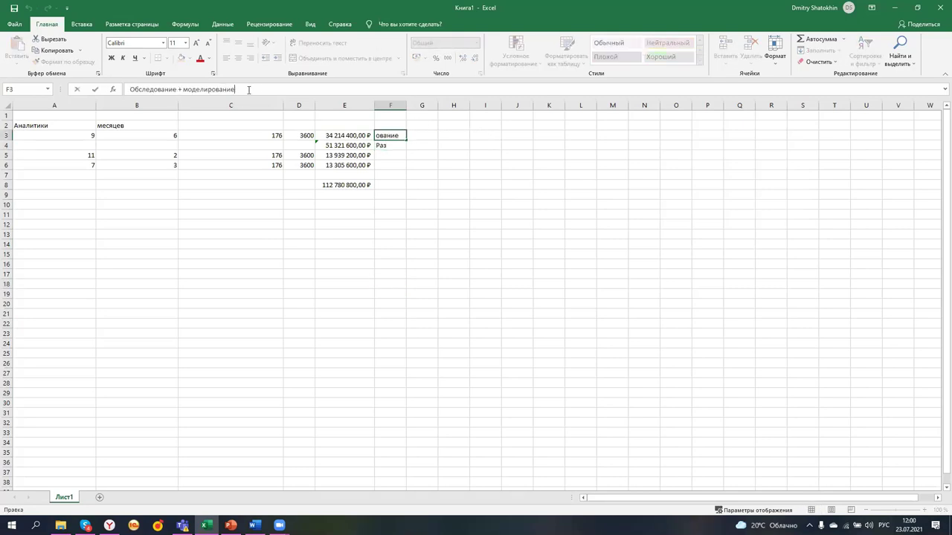
{"action": "type", "text": "= Раз"}
{"action": "key", "text": "BackSpace"}
{"action": "key", "text": "BackSpace"}
{"action": "key", "text": "BackSpace"}
{"action": "key", "text": "BackSpace"}
{"action": "key", "text": "BackSpace"}
{"action": "key", "text": "BackSpace"}
{"action": "type", "text": "="}
{"action": "key", "text": "BackSpace"}
{"action": "type", "text": "+ проектирование"}
{"action": "left_click", "coordinate": [485, 293]}
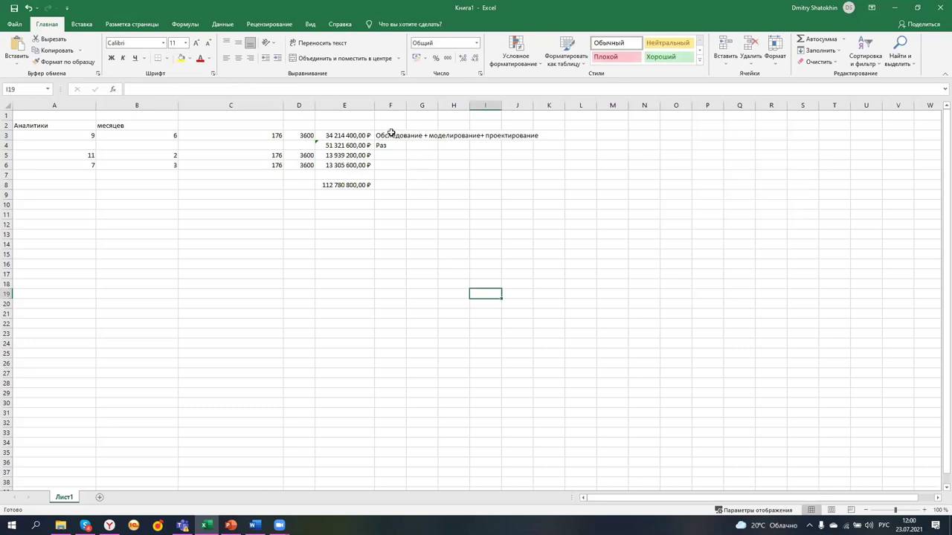
{"action": "left_click", "coordinate": [407, 212]}
{"action": "left_click", "coordinate": [415, 231]}
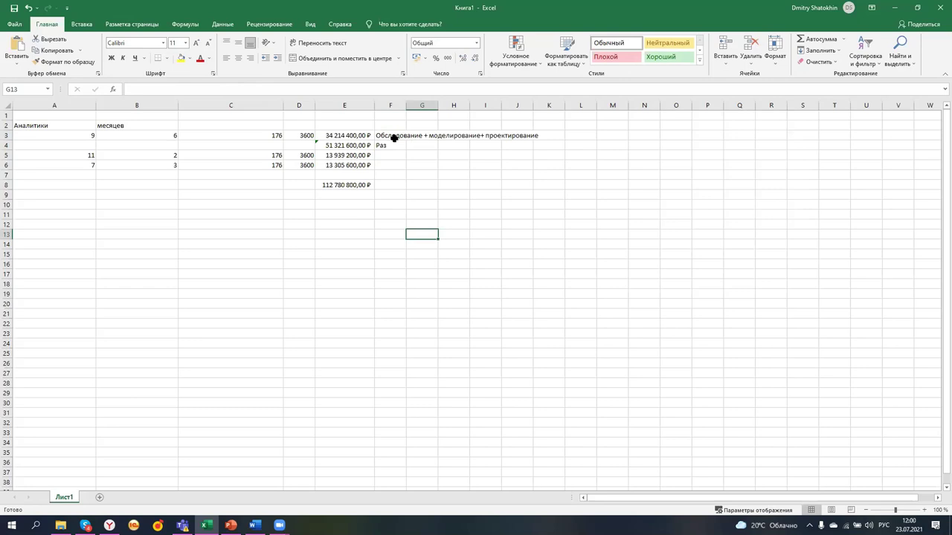
{"action": "left_click", "coordinate": [392, 136]}
{"action": "left_click", "coordinate": [411, 212]}
{"action": "left_click", "coordinate": [387, 149]}
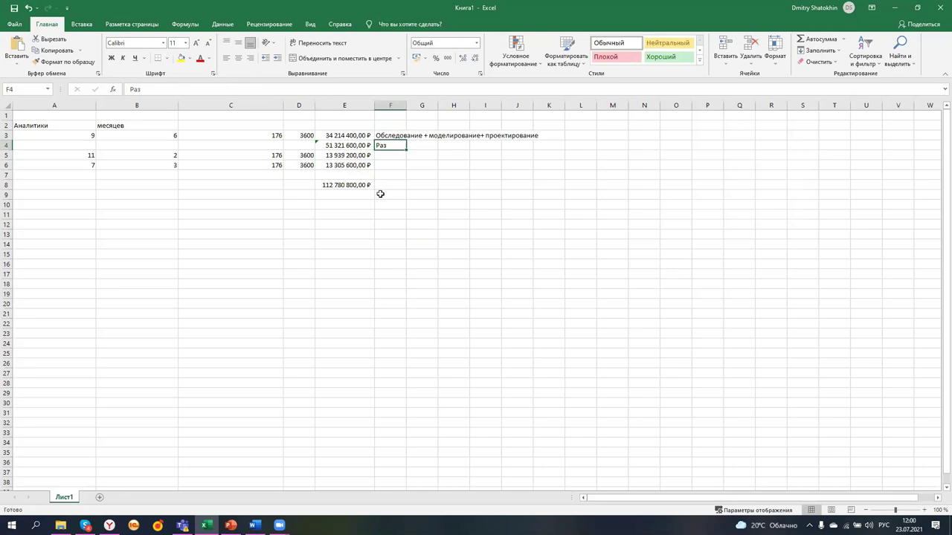
{"action": "left_click", "coordinate": [412, 208]}
{"action": "left_click", "coordinate": [391, 146]}
{"action": "left_click", "coordinate": [392, 233]}
- Replace the label in cell F4 with "Разработка+ тестирование функц + тестирование сквозное"
{"action": "left_click", "coordinate": [396, 145]}
{"action": "type", "text": "Разра"}
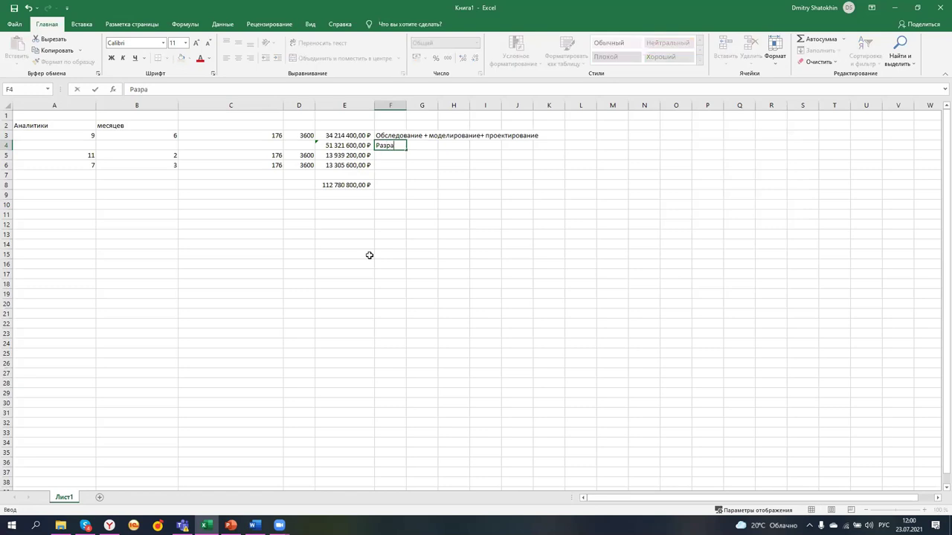
{"action": "type", "text": "ботка+ тестирование функц + тес"}
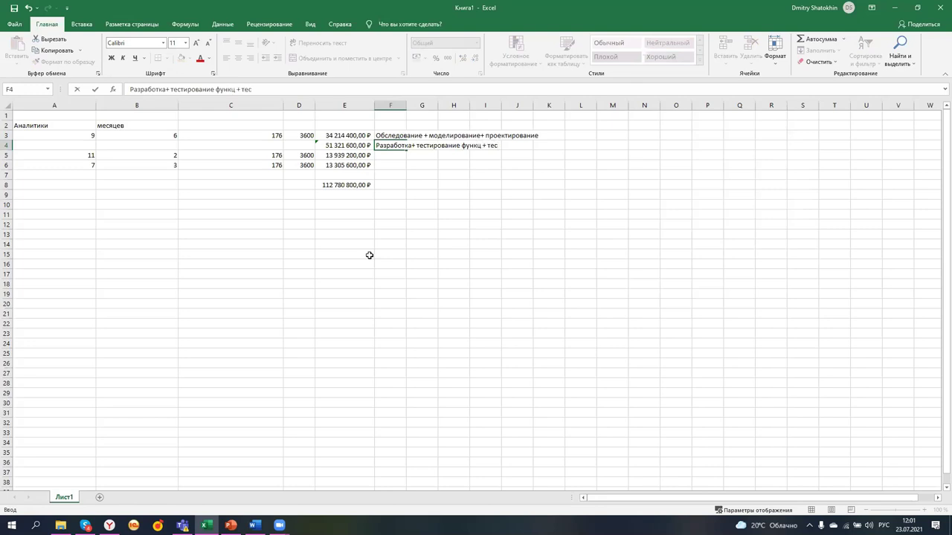
{"action": "type", "text": "тирование сквозное"}
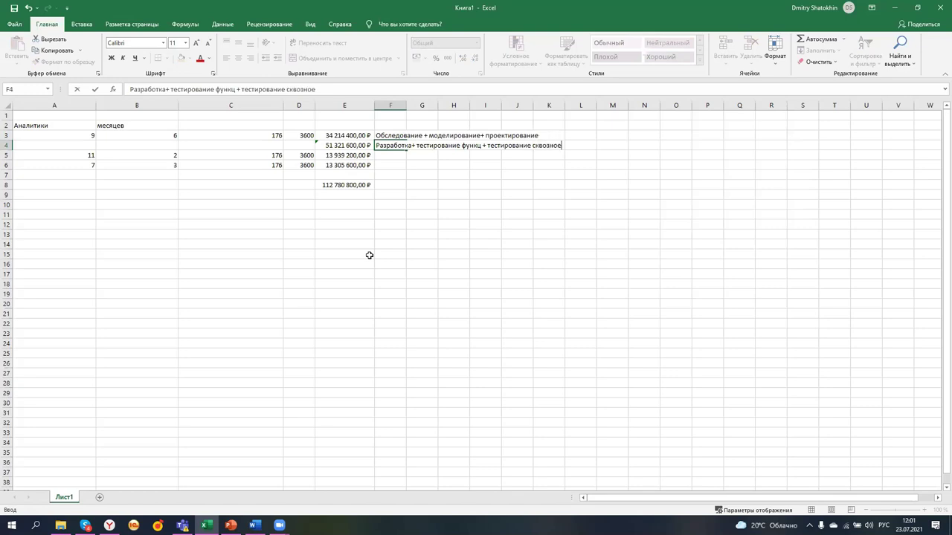
{"action": "left_click", "coordinate": [369, 255]}
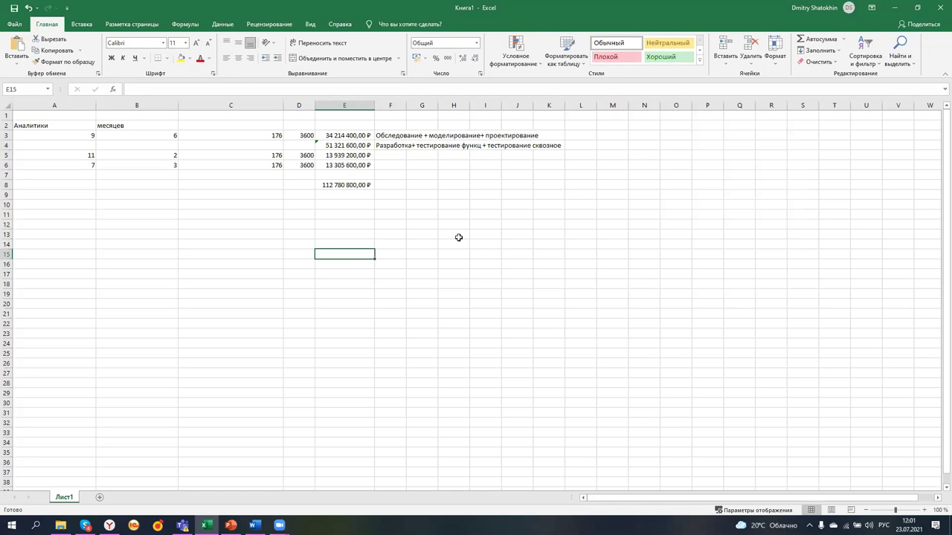
{"action": "left_click_drag", "start_coordinate": [376, 147], "coordinate": [550, 146]}
{"action": "left_click", "coordinate": [549, 225]}
{"action": "left_click_drag", "start_coordinate": [376, 146], "coordinate": [553, 146]}
{"action": "left_click", "coordinate": [551, 223]}
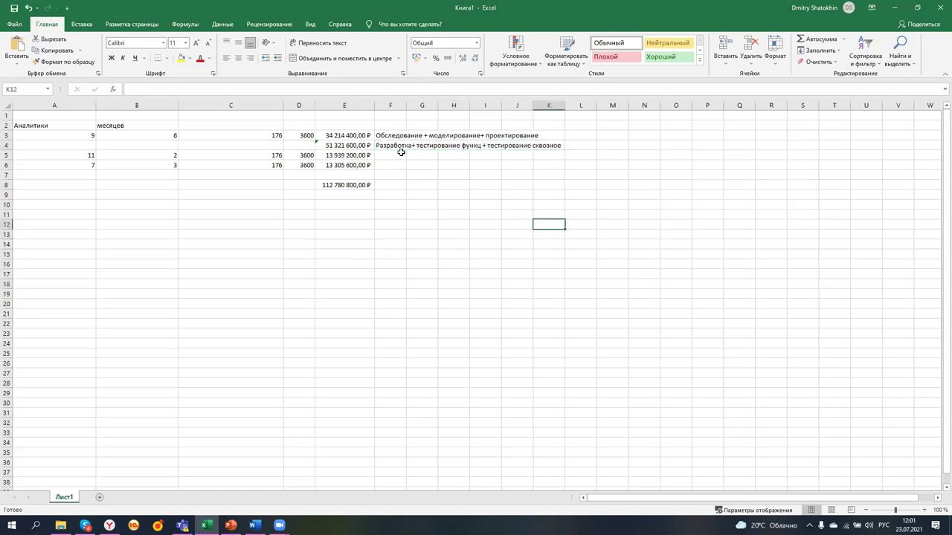
{"action": "left_click_drag", "start_coordinate": [401, 147], "coordinate": [554, 147]}
{"action": "left_click", "coordinate": [522, 233]}
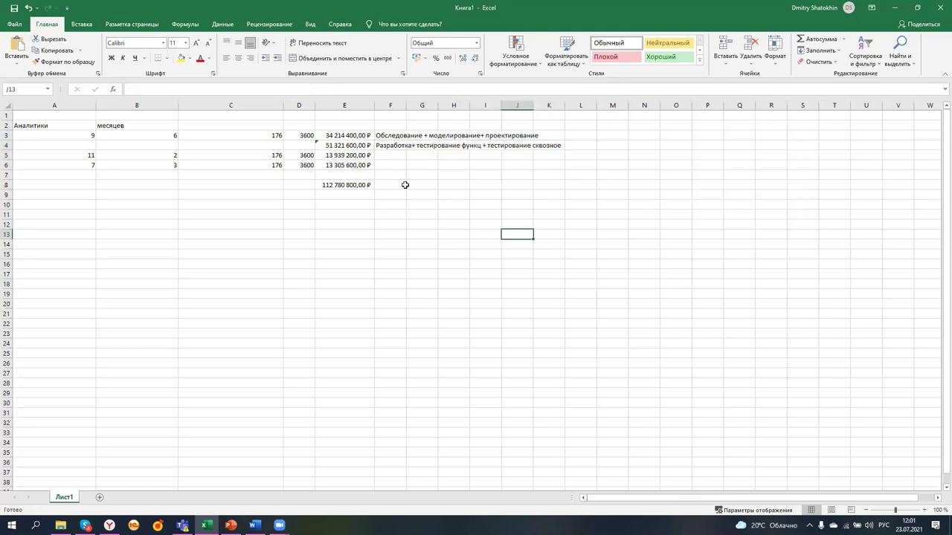
{"action": "left_click", "coordinate": [450, 287]}
- Label cell F5 "Подготовка к запуску" and cell F6 "ОПЭ"
{"action": "left_click", "coordinate": [395, 154]}
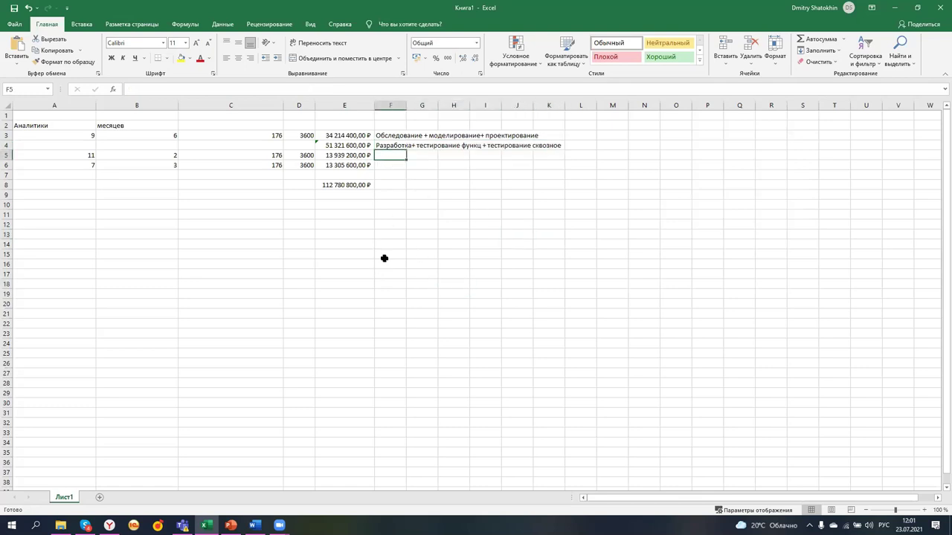
{"action": "type", "text": "Подготовка к запуску"}
{"action": "left_click", "coordinate": [385, 258]}
{"action": "left_click", "coordinate": [399, 166]}
{"action": "type", "text": "ОПЭ"}
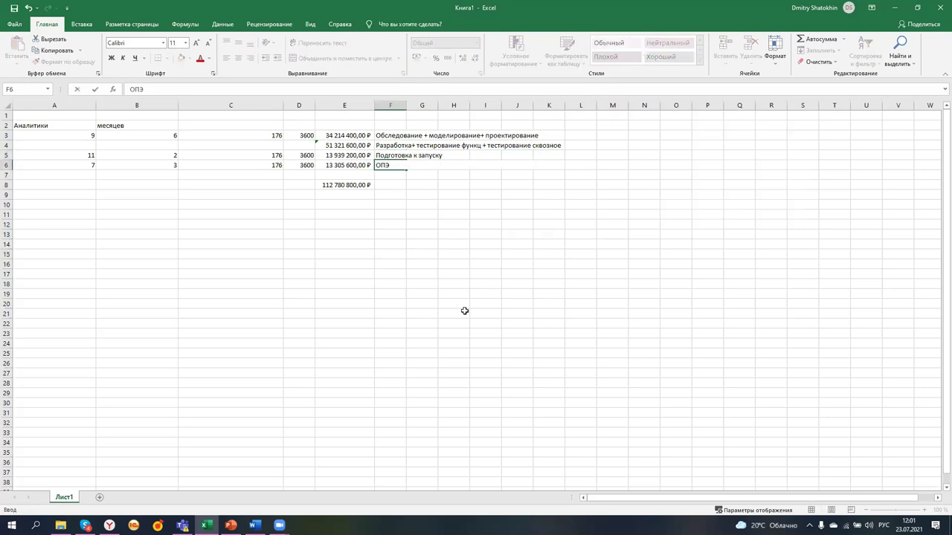
{"action": "left_click", "coordinate": [517, 343]}
{"action": "left_click", "coordinate": [284, 302]}
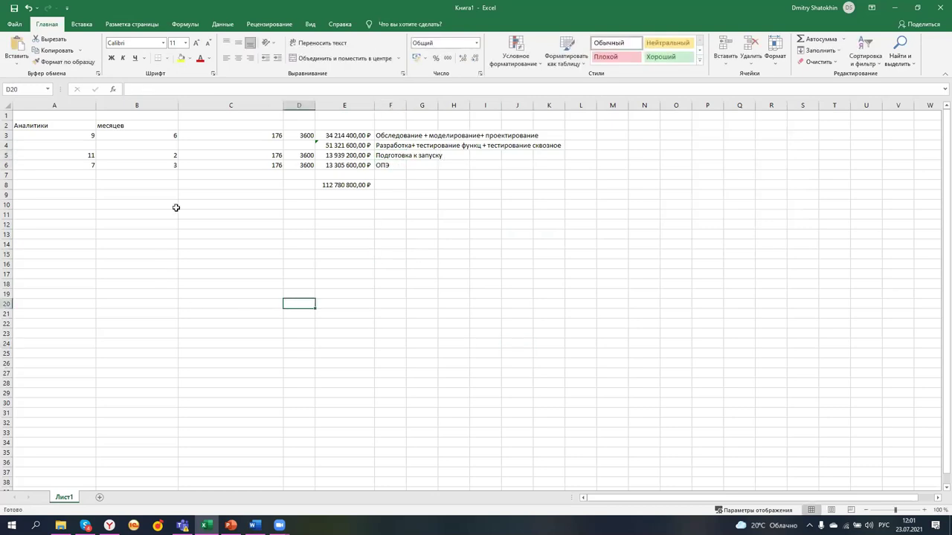
{"action": "left_click", "coordinate": [216, 262]}
{"action": "left_click", "coordinate": [281, 301]}
{"action": "left_click", "coordinate": [144, 138]}
{"action": "left_click", "coordinate": [168, 293]}
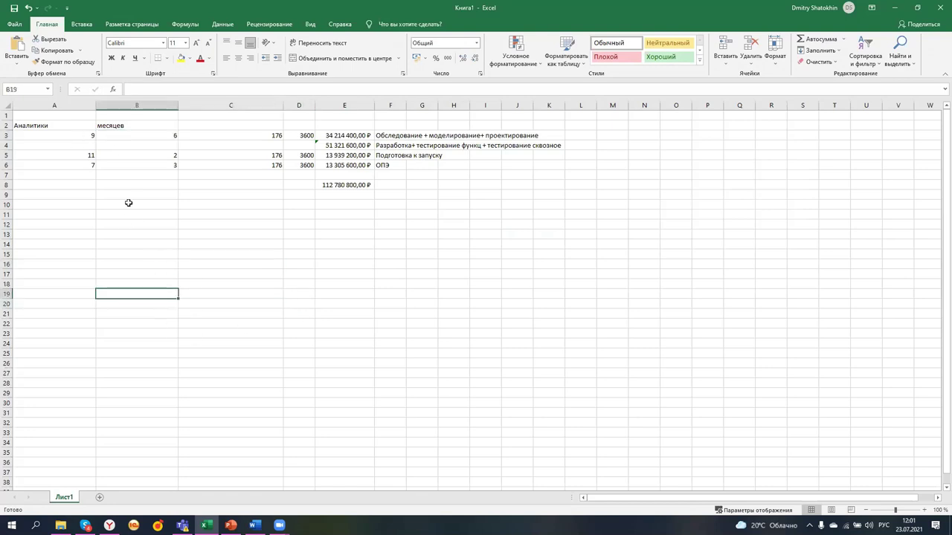
- Enter 6 months in cell B4 for the development and testing stage
{"action": "key", "text": "ctrl+z"}
{"action": "left_click_drag", "start_coordinate": [172, 153], "coordinate": [167, 162]}
{"action": "left_click", "coordinate": [195, 282]}
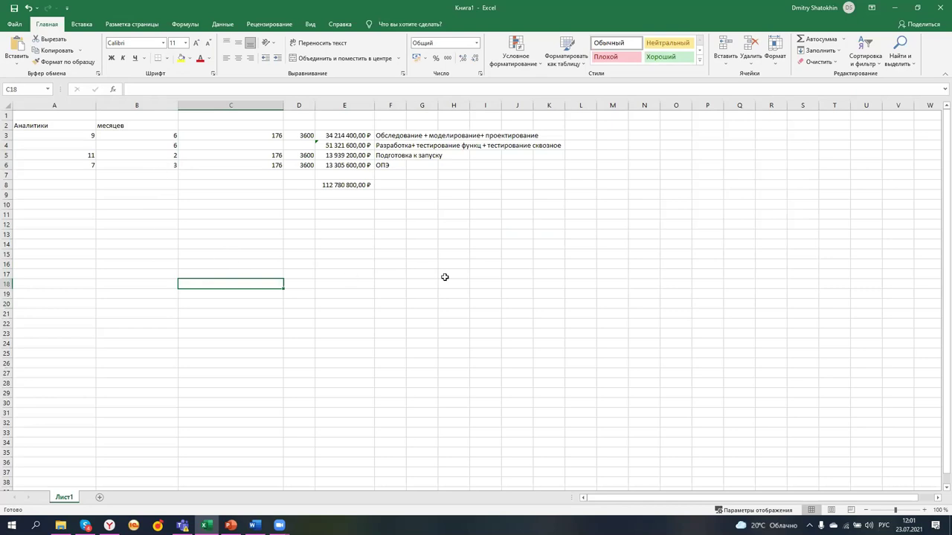
{"action": "left_click", "coordinate": [390, 373]}
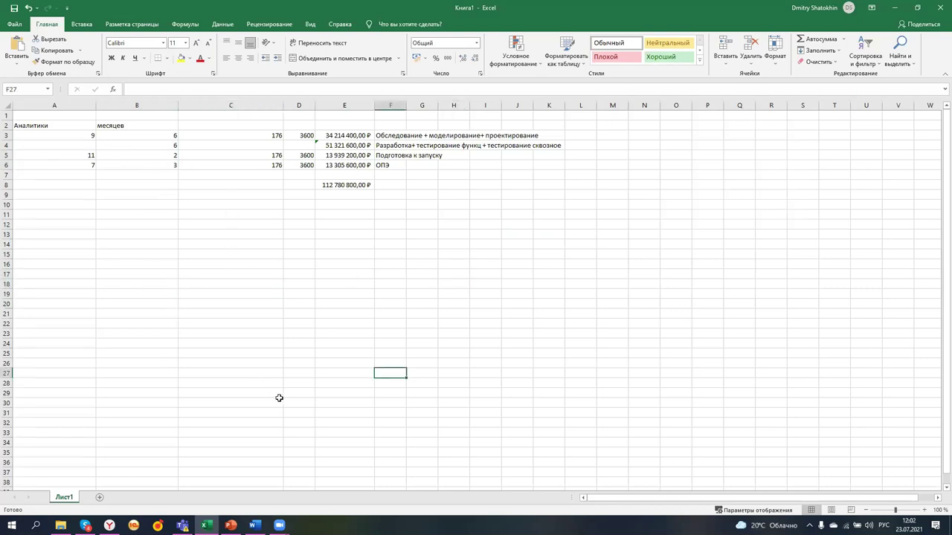
{"action": "left_click", "coordinate": [427, 274]}
{"action": "left_click", "coordinate": [396, 298]}
{"action": "left_click", "coordinate": [355, 343]}
{"action": "left_click", "coordinate": [325, 282]}
{"action": "left_click", "coordinate": [324, 354]}
{"action": "left_click", "coordinate": [317, 257]}
{"action": "left_click", "coordinate": [87, 315]}
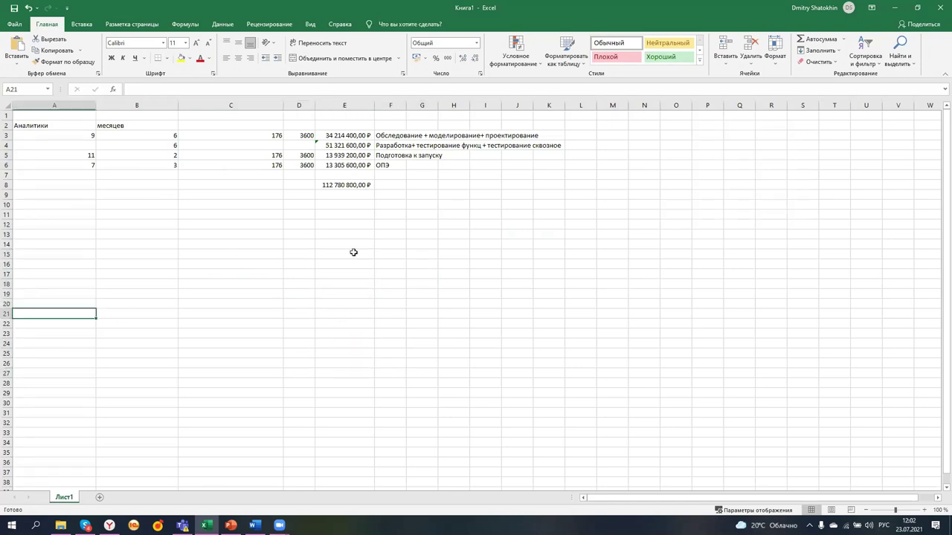
{"action": "left_click", "coordinate": [379, 248]}
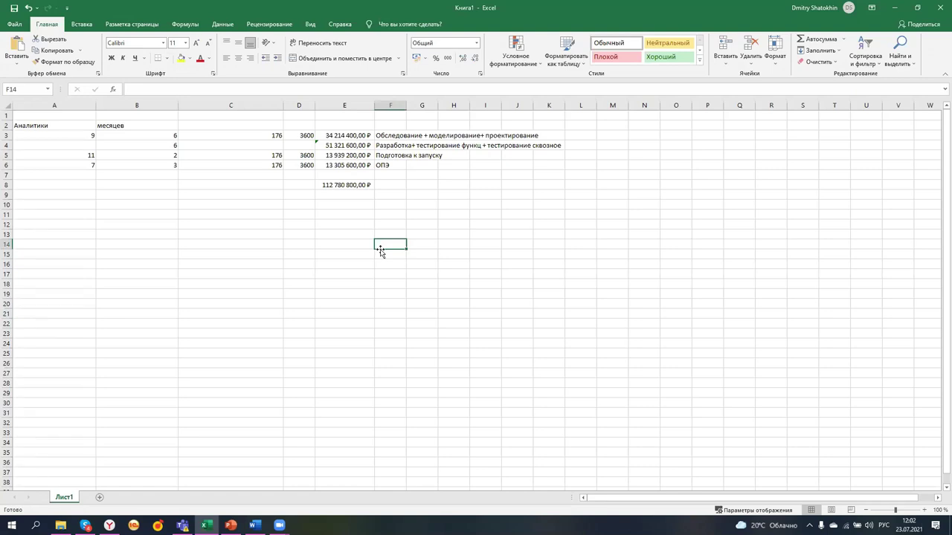
{"action": "left_click", "coordinate": [341, 295]}
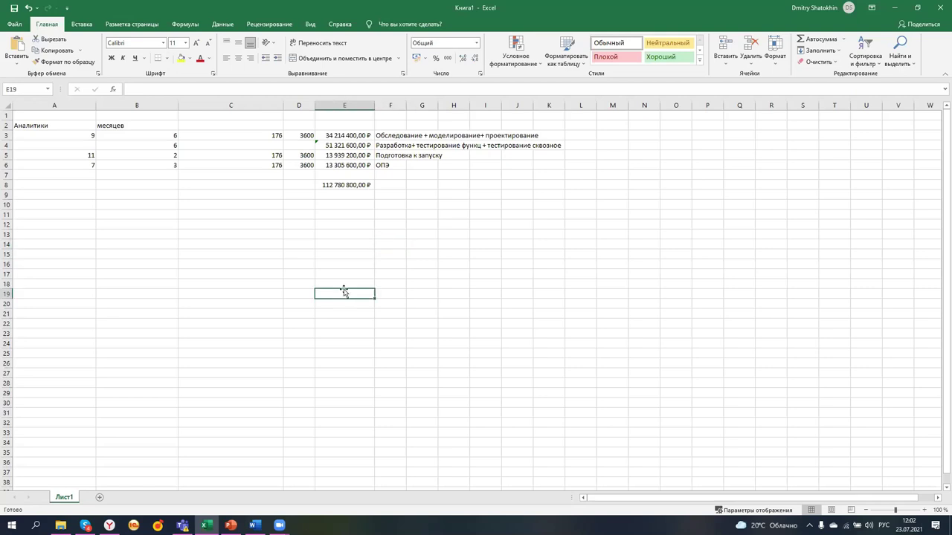
{"action": "left_click", "coordinate": [323, 352]}
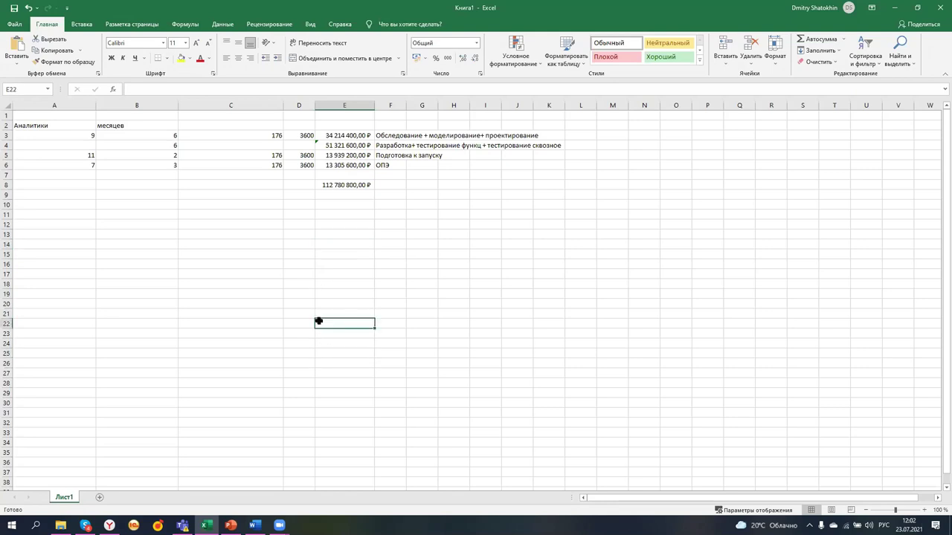
{"action": "left_click", "coordinate": [245, 257]}
{"action": "left_click", "coordinate": [321, 352]}
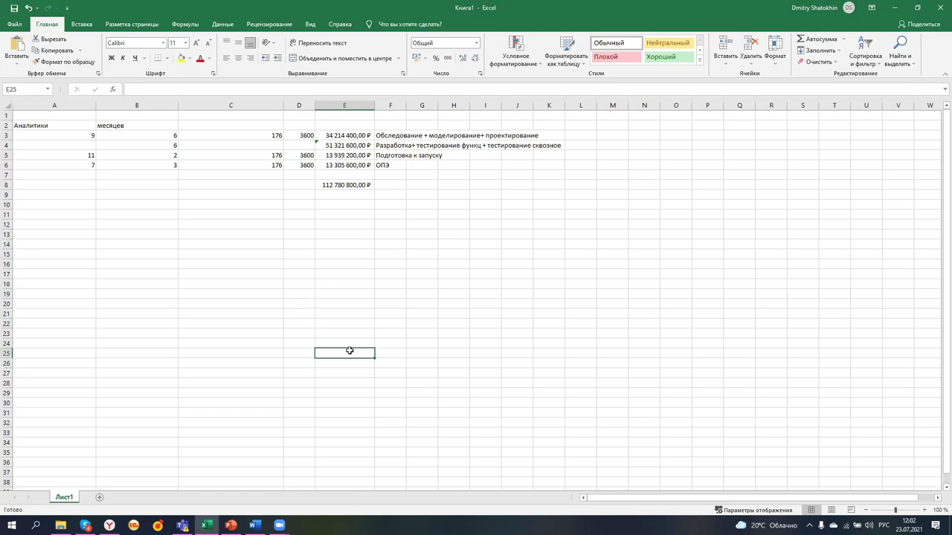
- Convert the total cost to hours in cell F8 with the formula =E8/3600
{"action": "left_click", "coordinate": [361, 187]}
{"action": "left_click", "coordinate": [394, 186]}
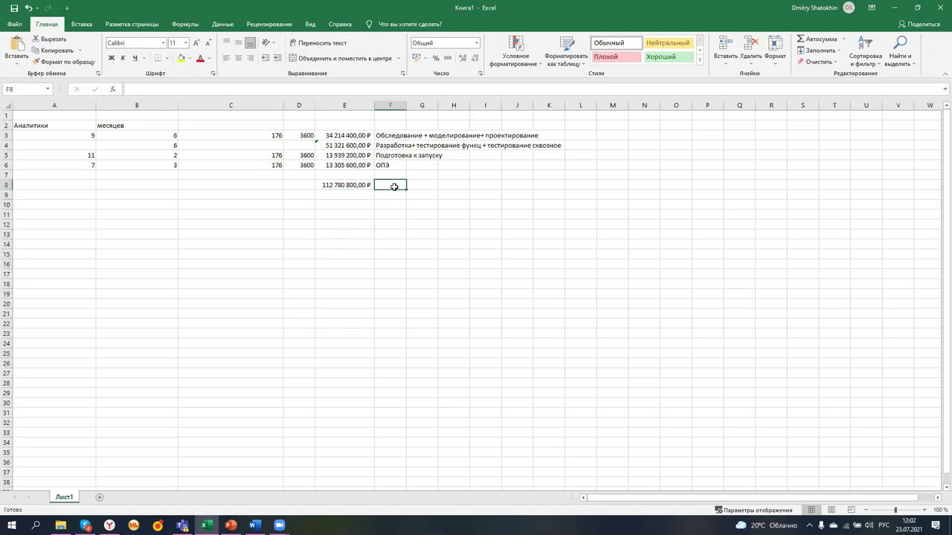
{"action": "type", "text": "="}
{"action": "left_click", "coordinate": [335, 184]}
{"action": "left_click", "coordinate": [154, 87]}
{"action": "type", "text": "/3600"}
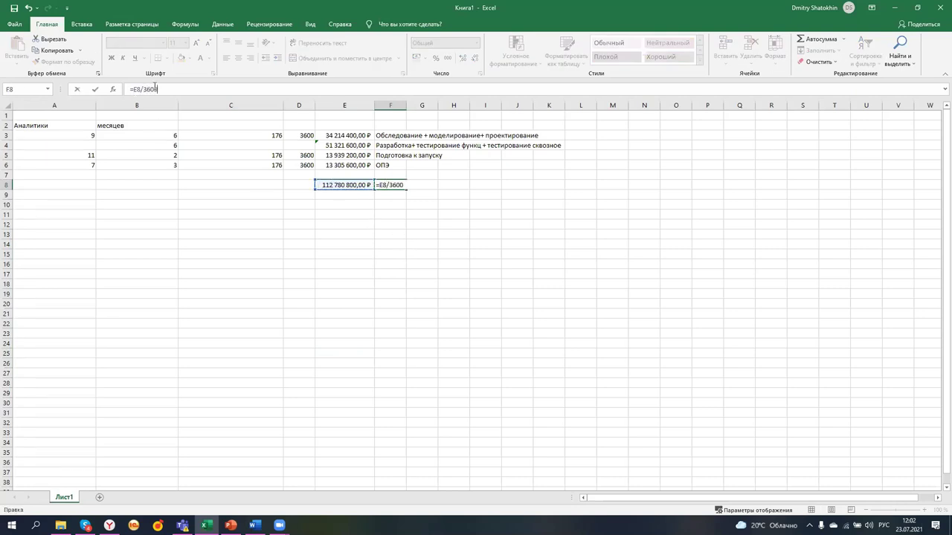
{"action": "key", "text": "Return"}
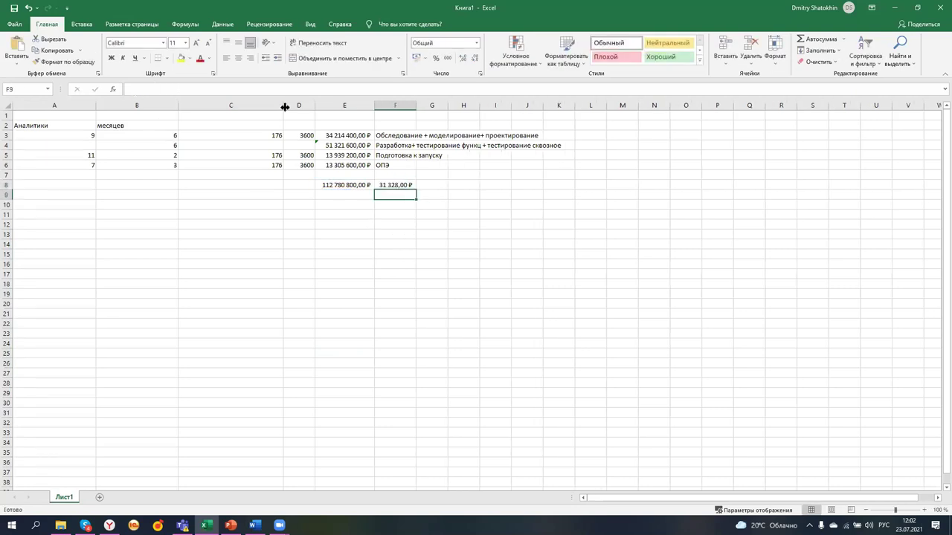
- Extend the formula in cell F8 to =E8/3600/12/176, dividing the hours by 12 months and 176 hours per month
{"action": "left_click", "coordinate": [384, 187]}
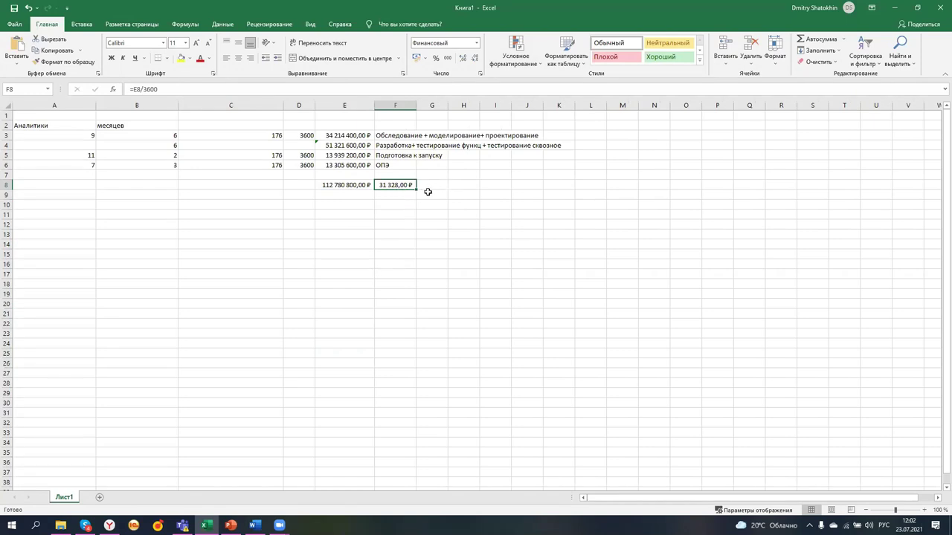
{"action": "left_click", "coordinate": [183, 88]}
{"action": "type", "text": "/12"}
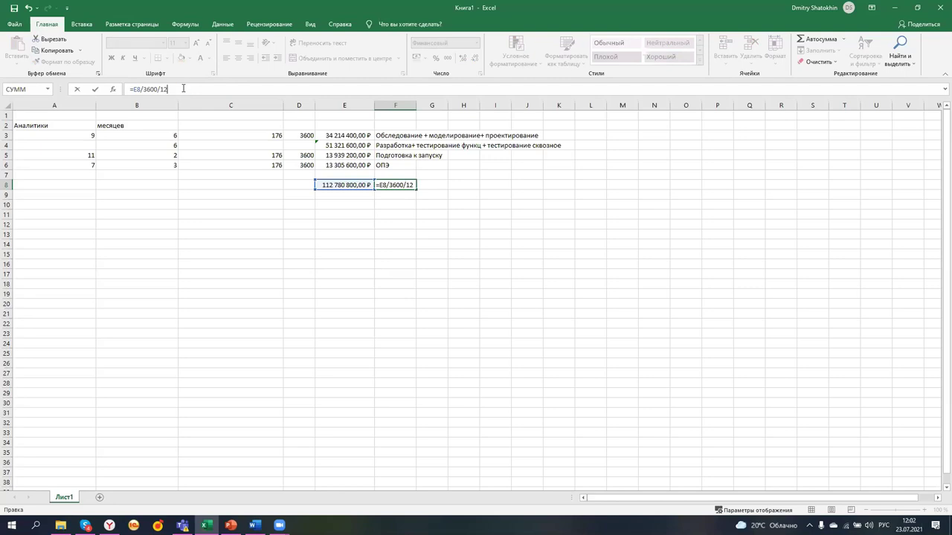
{"action": "key", "text": "Return"}
{"action": "left_click", "coordinate": [404, 184]}
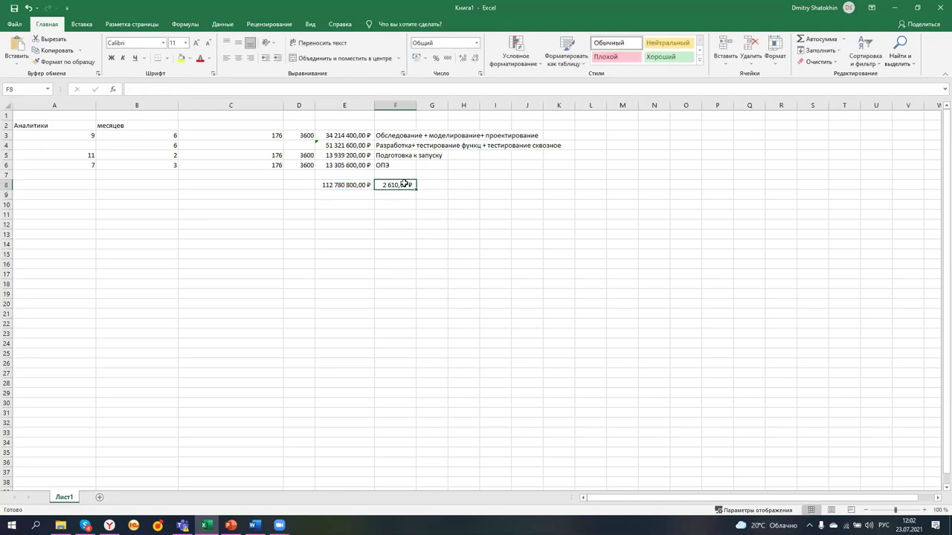
{"action": "left_click", "coordinate": [197, 90]}
{"action": "type", "text": "/3600/12/"}
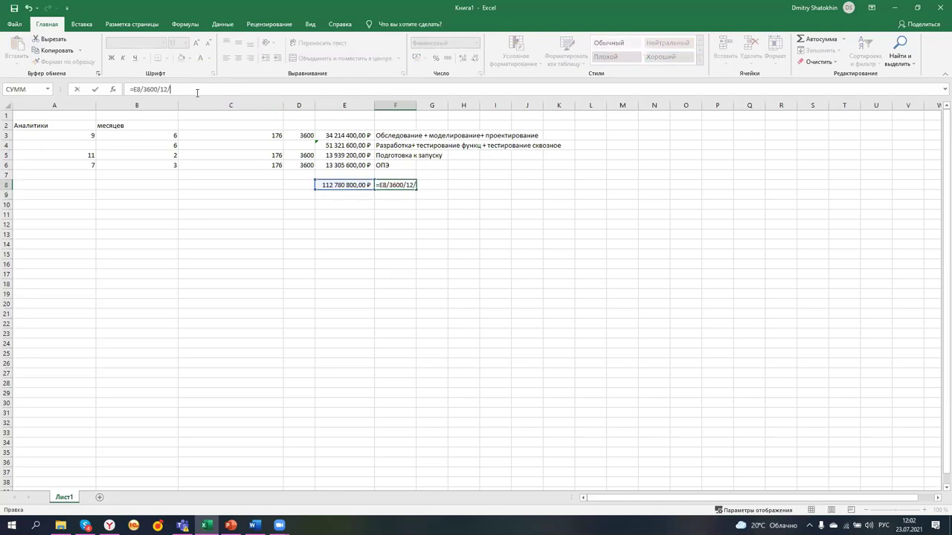
{"action": "type", "text": "176"}
{"action": "key", "text": "Return"}
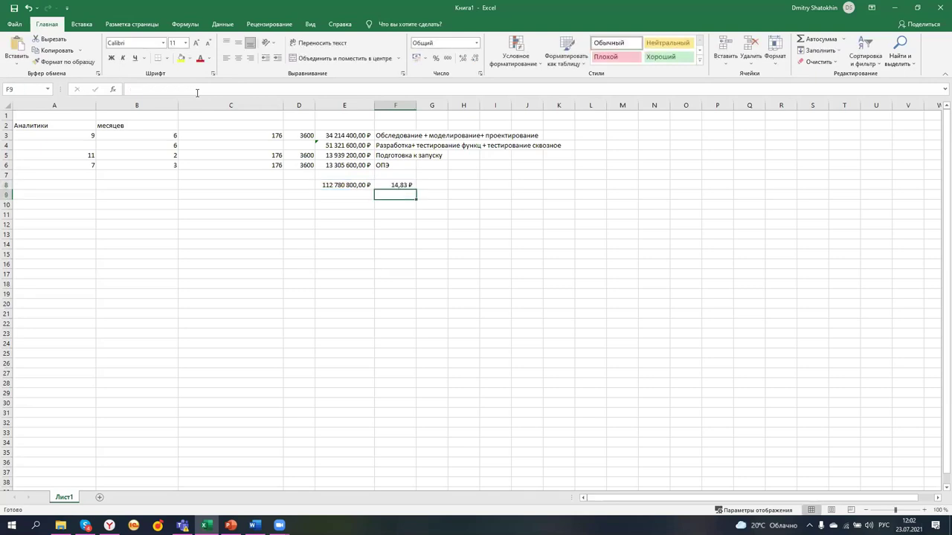
{"action": "left_click", "coordinate": [396, 243]}
{"action": "left_click", "coordinate": [394, 185]}
{"action": "double_click", "coordinate": [398, 224]}
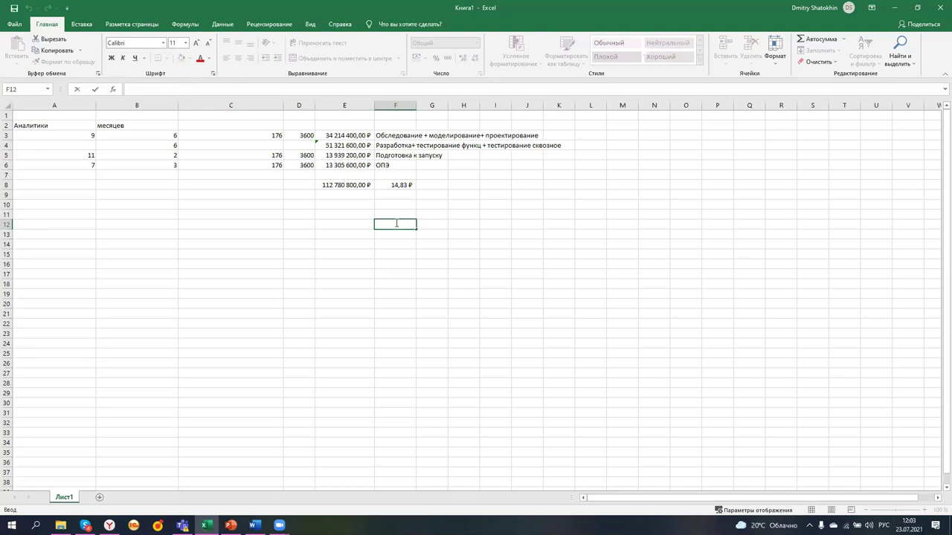
{"action": "key", "text": "Escape"}
{"action": "left_click", "coordinate": [406, 264]}
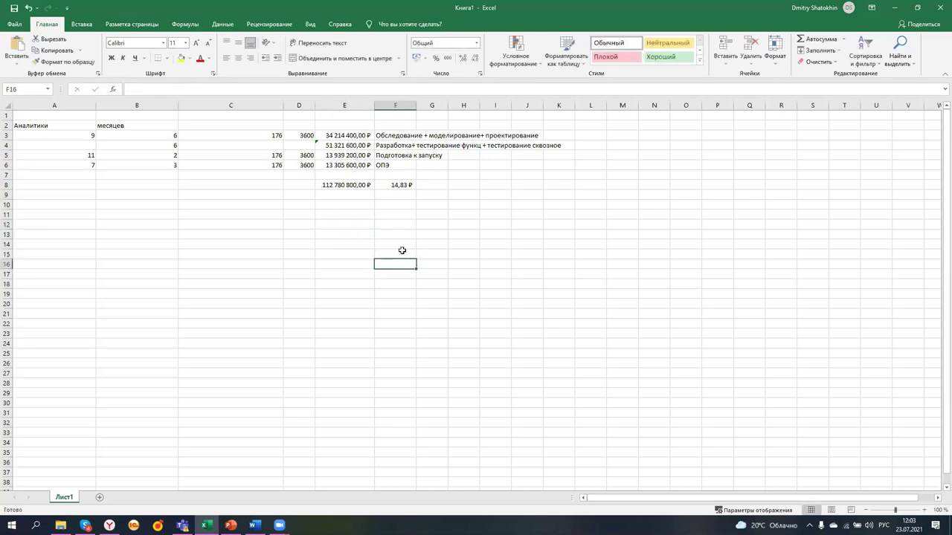
{"action": "left_click", "coordinate": [386, 207]}
{"action": "left_click", "coordinate": [388, 272]}
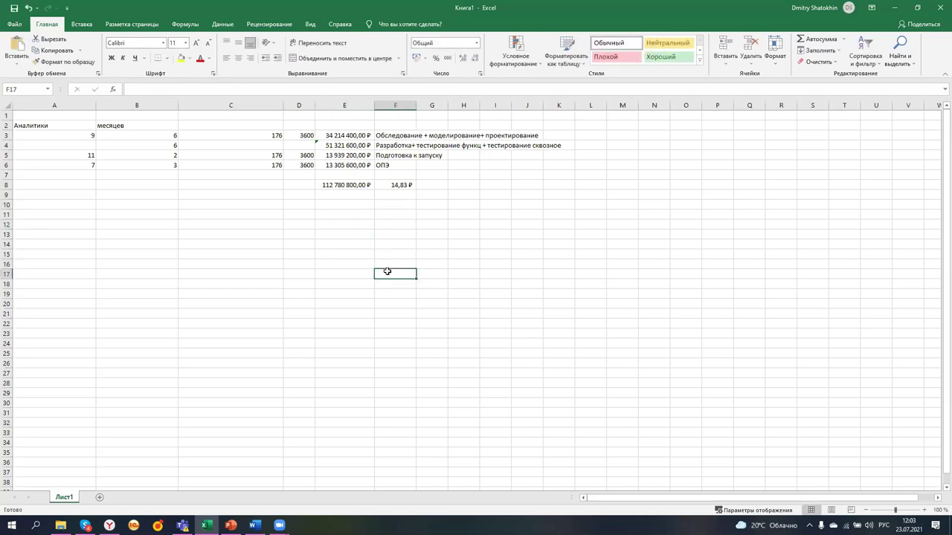
{"action": "left_click", "coordinate": [365, 297]}
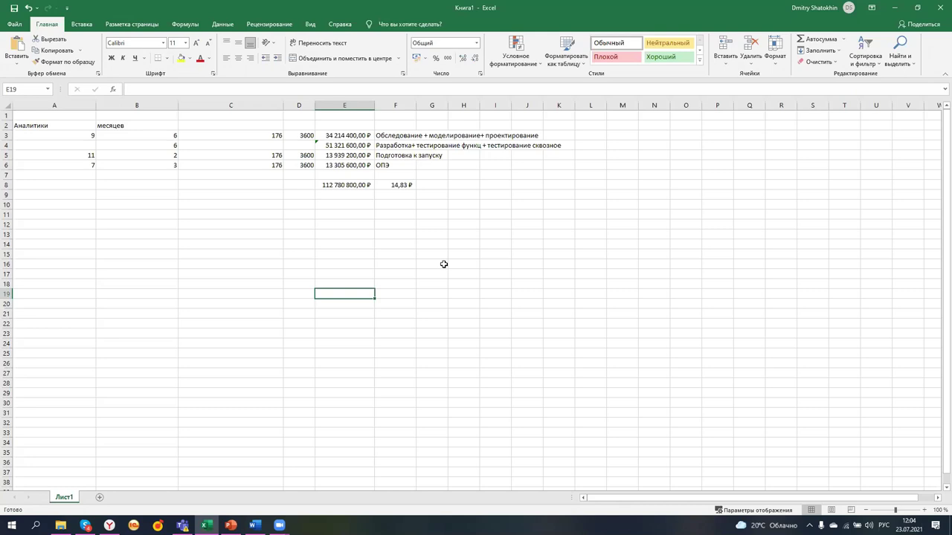
{"action": "left_click", "coordinate": [309, 262]}
{"action": "left_click", "coordinate": [365, 363]}
{"action": "left_click", "coordinate": [370, 263]}
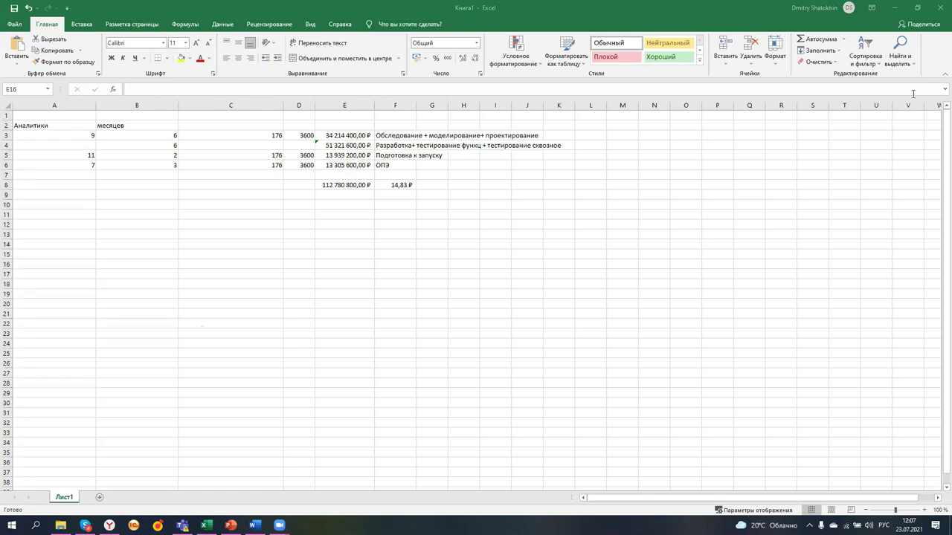
{"action": "left_click", "coordinate": [476, 313]}
{"action": "left_click", "coordinate": [527, 264]}
{"action": "left_click", "coordinate": [395, 214]}
{"action": "left_click", "coordinate": [344, 353]}
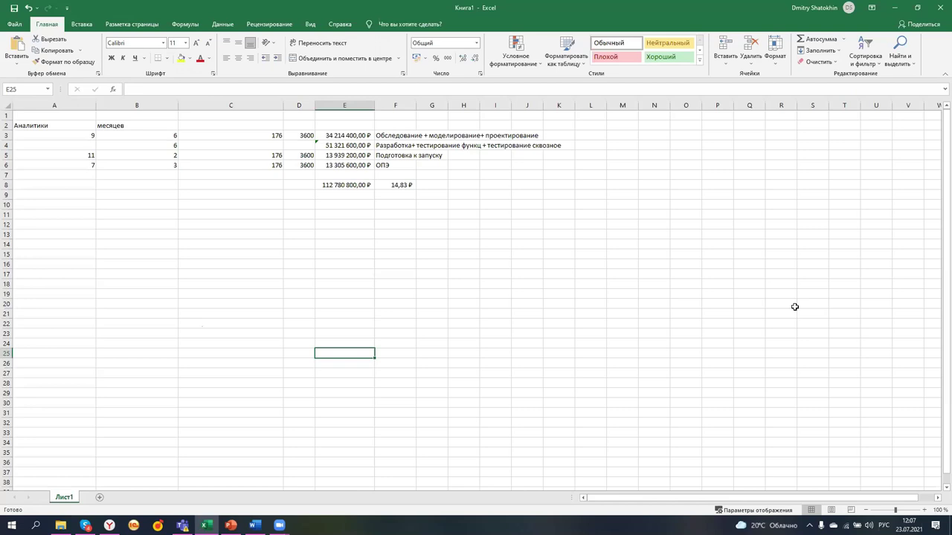
{"action": "left_click", "coordinate": [476, 223]}
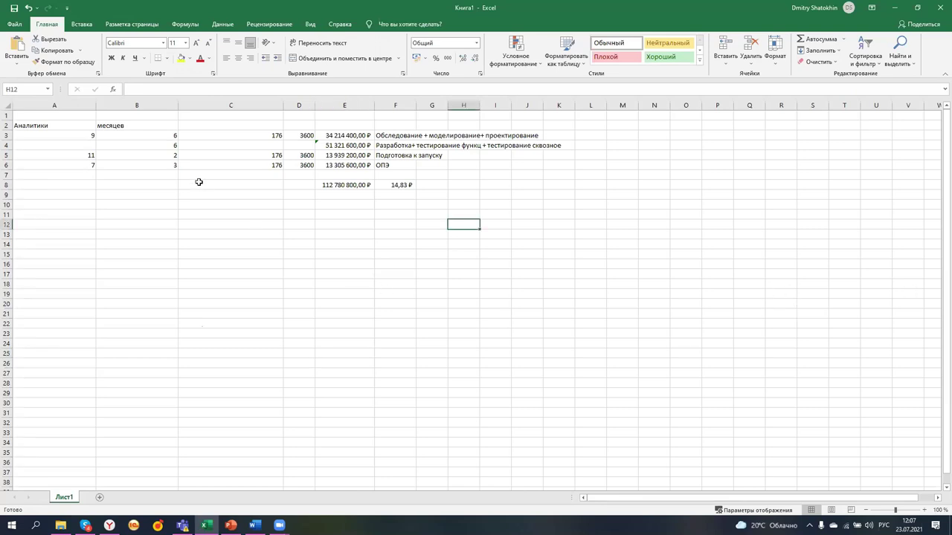